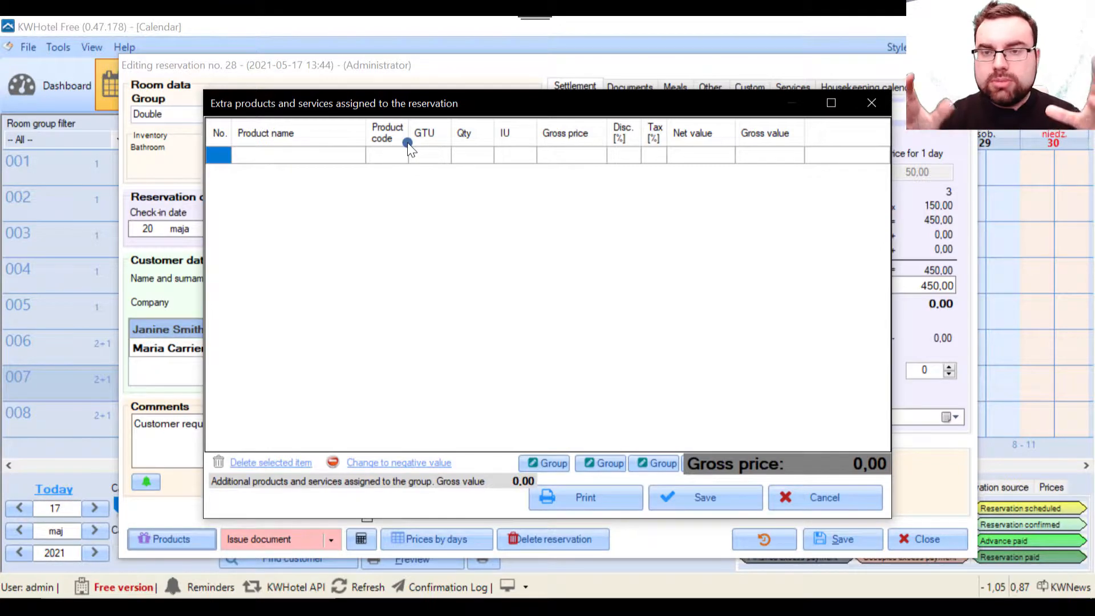
- Add Soda from the suggested catalogue products as the first row of the reservation's extra products
{"action": "left_click_drag", "start_coordinate": [537, 101], "coordinate": [566, 90]}
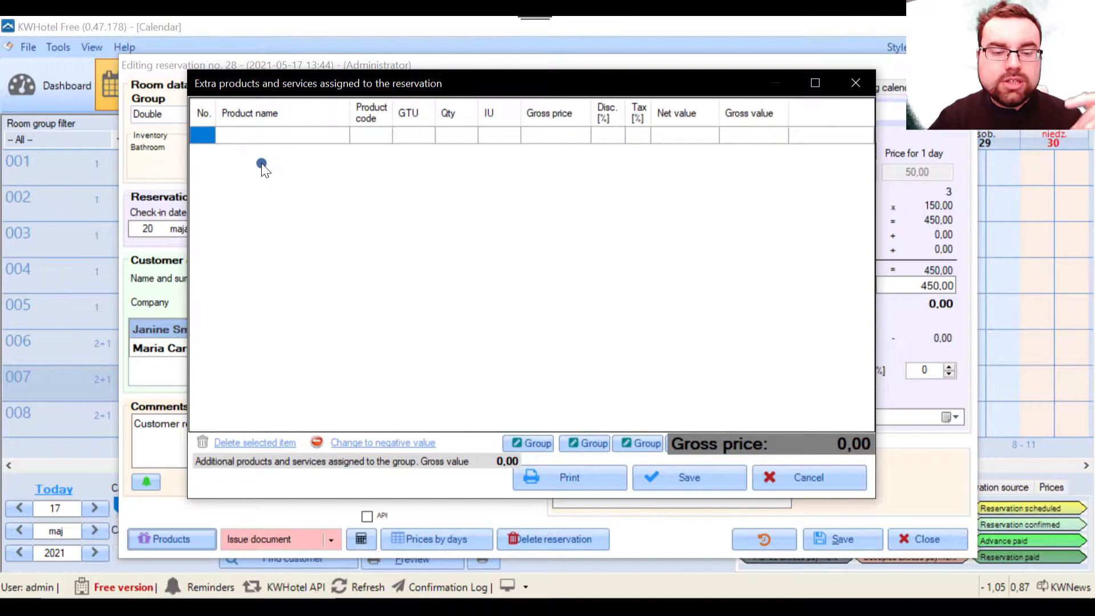
{"action": "left_click", "coordinate": [261, 137]}
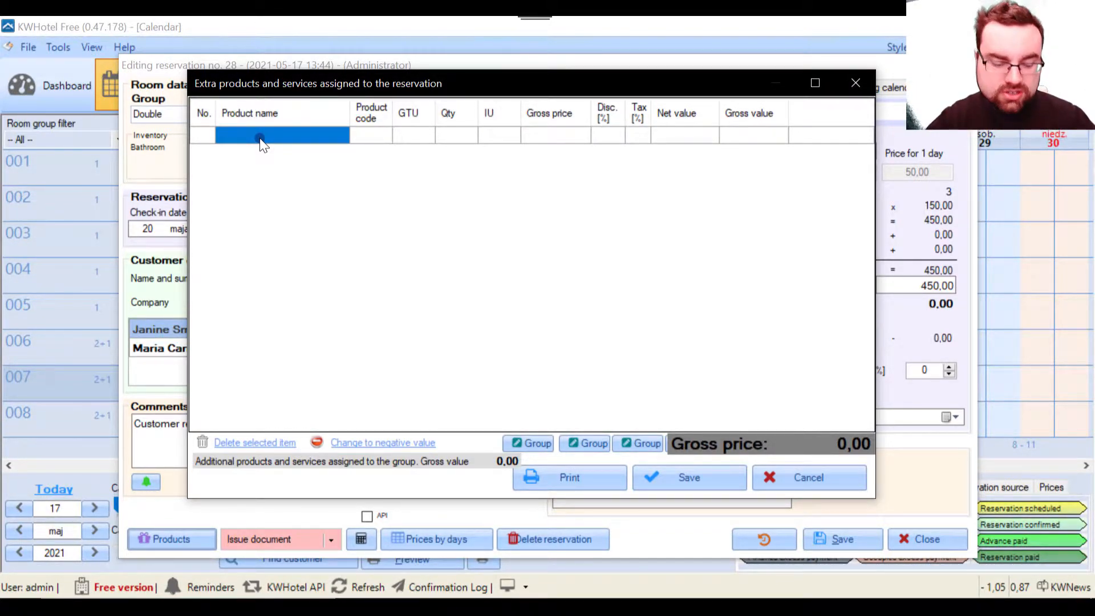
{"action": "type", "text": "soda"}
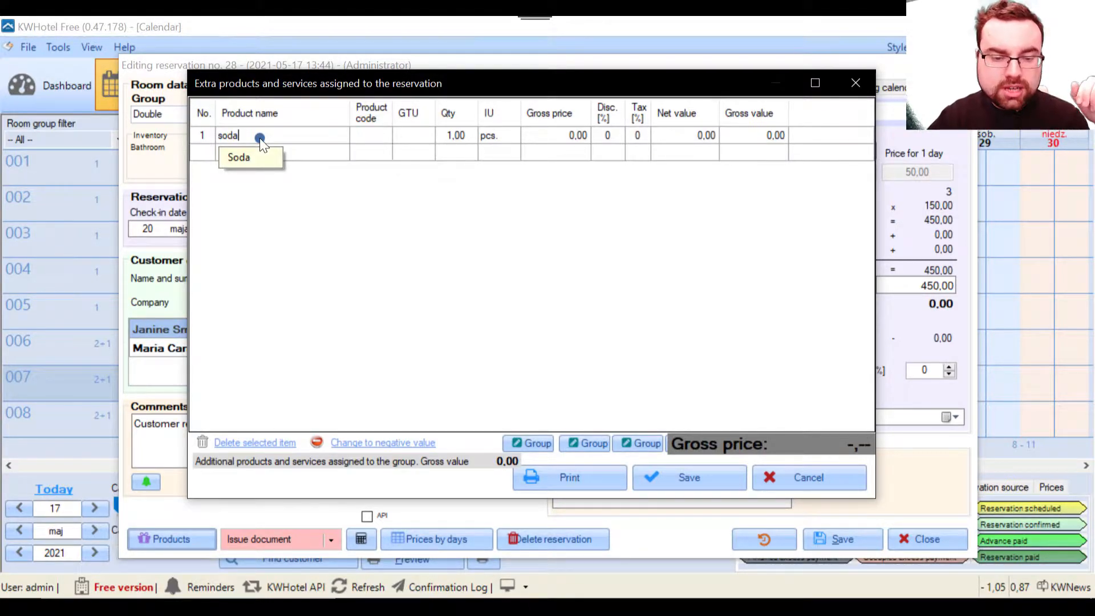
{"action": "left_click", "coordinate": [249, 158]}
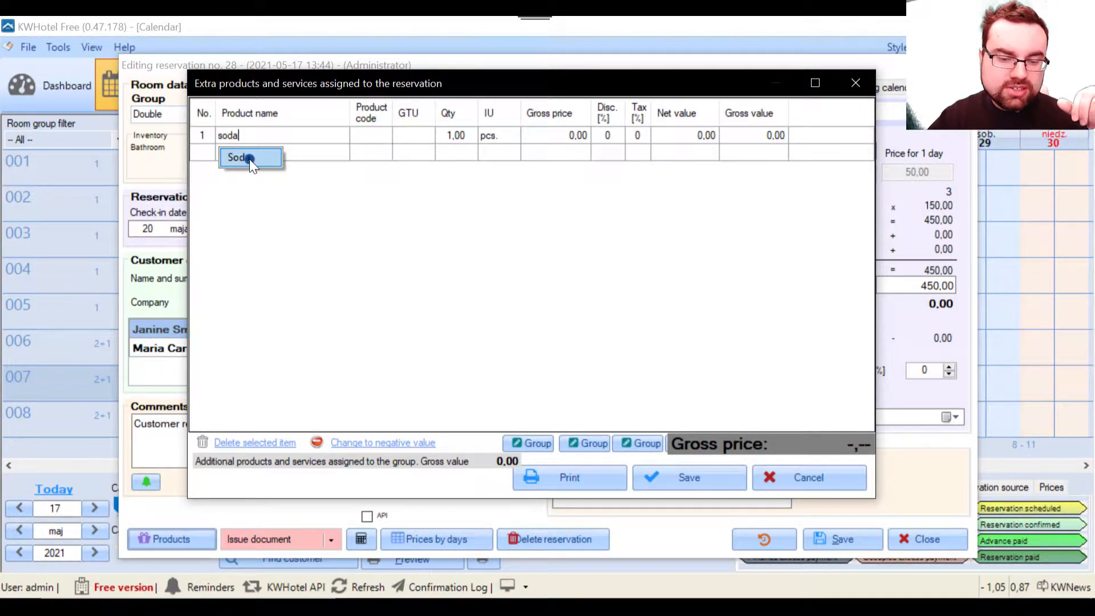
{"action": "left_click", "coordinate": [250, 157]}
{"action": "left_click", "coordinate": [719, 148]}
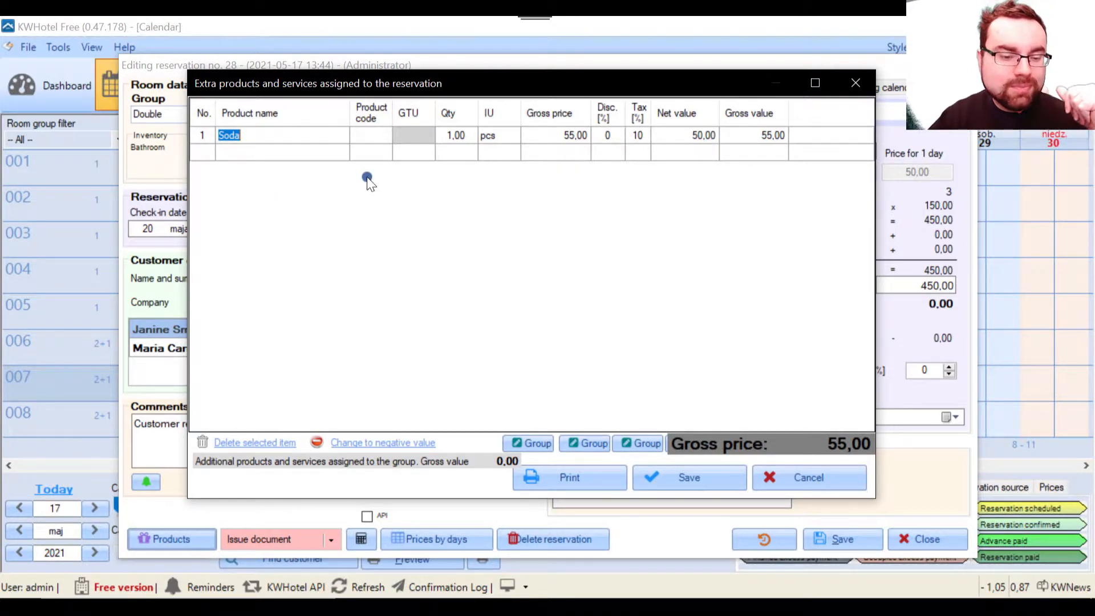
{"action": "left_click", "coordinate": [275, 149]}
{"action": "left_click", "coordinate": [275, 138]}
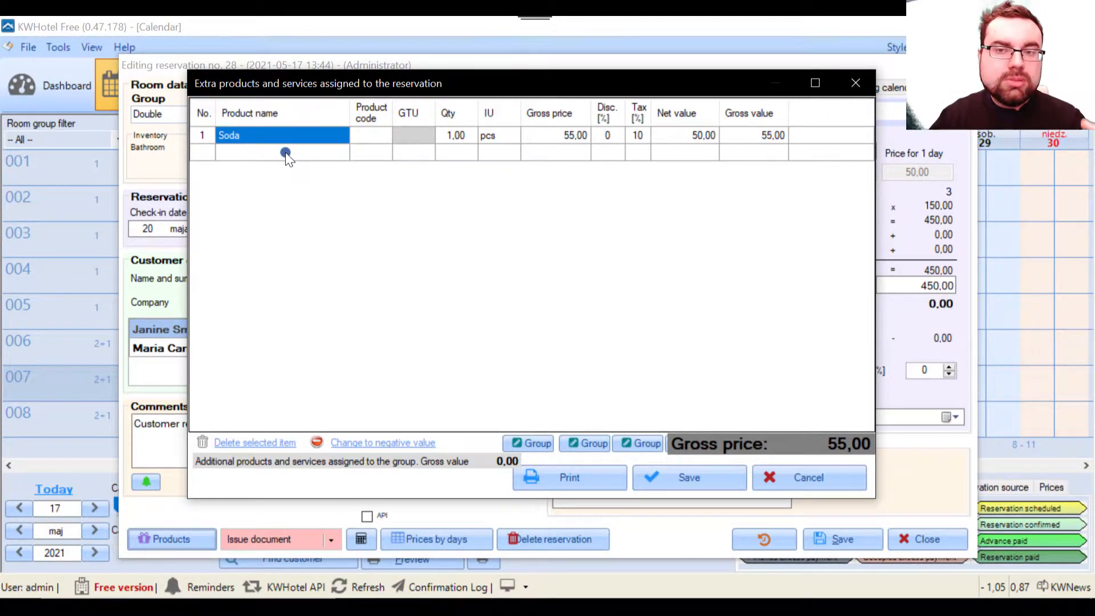
- Enter "soda" as free text in a second product row, compare it with the catalogue row, and discard the product list
{"action": "left_click", "coordinate": [285, 153]}
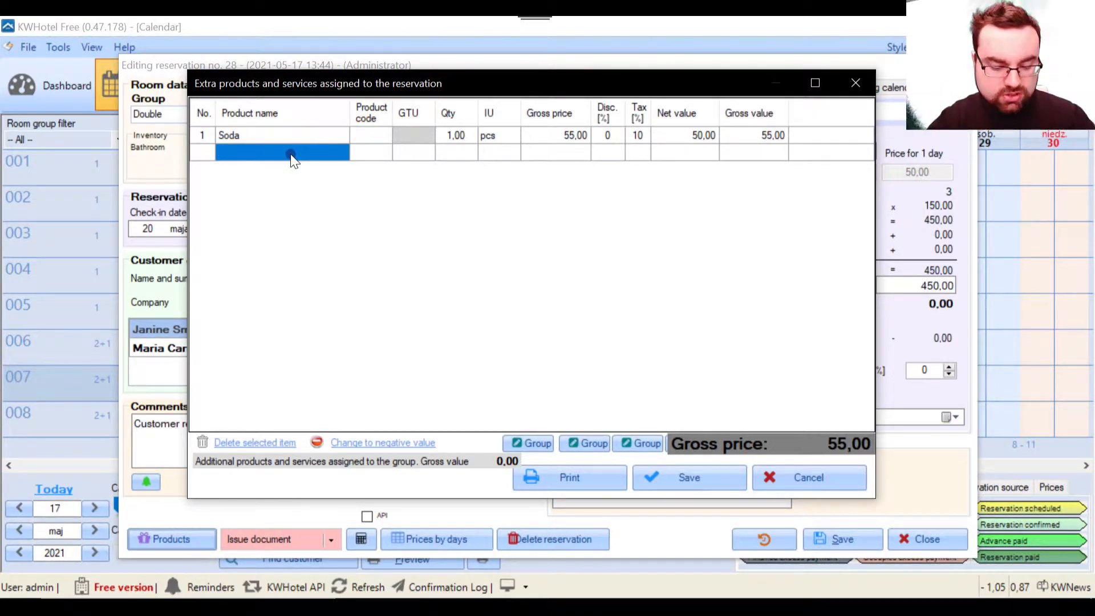
{"action": "type", "text": "soda"}
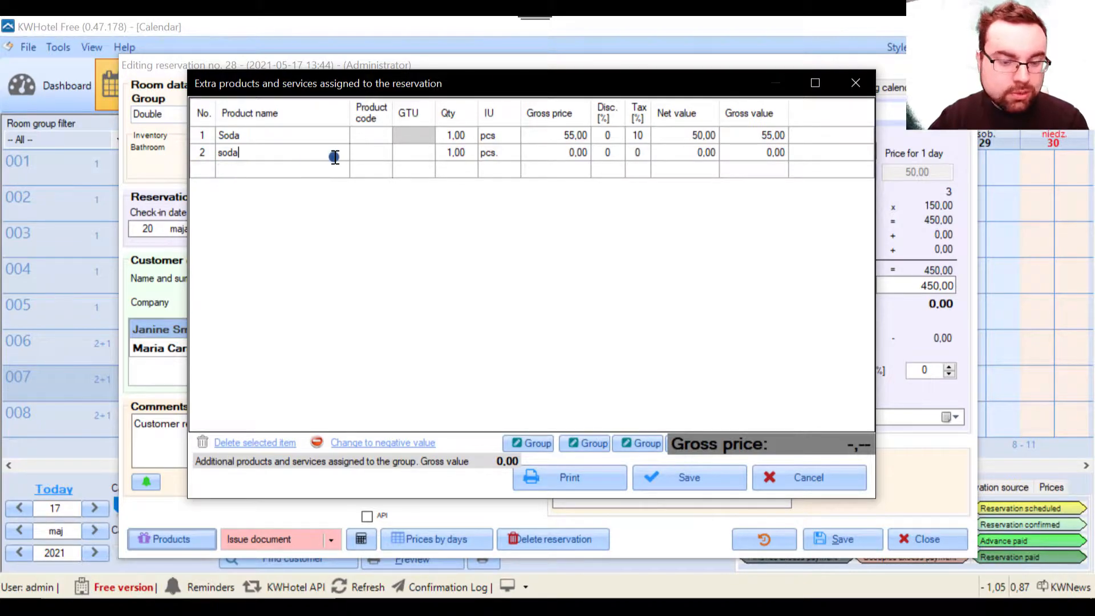
{"action": "left_click", "coordinate": [315, 138]}
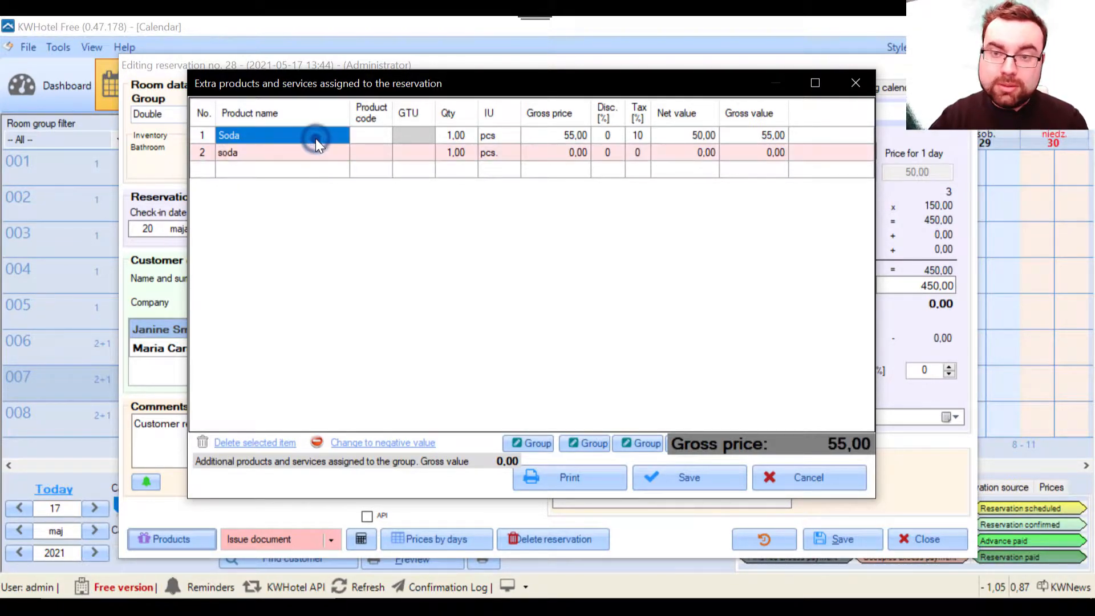
{"action": "left_click", "coordinate": [297, 135]}
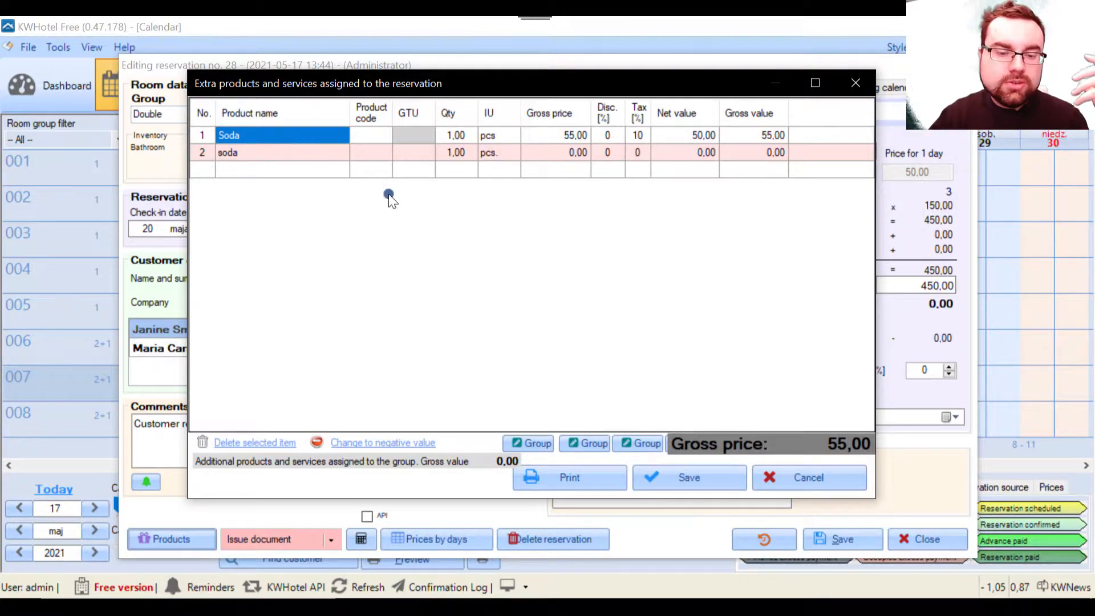
{"action": "left_click", "coordinate": [317, 155]}
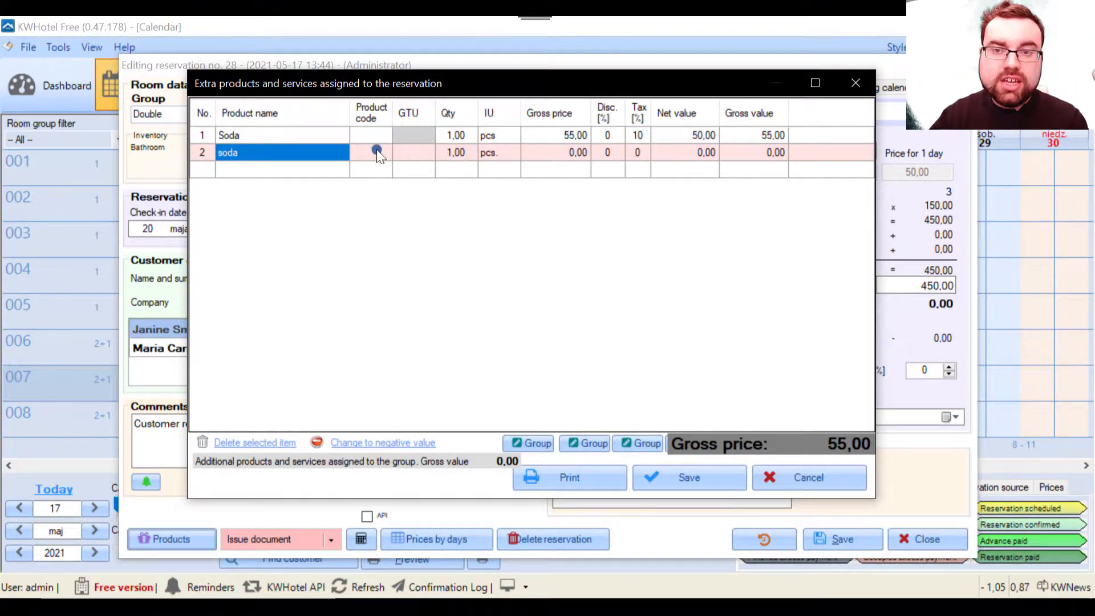
{"action": "left_click", "coordinate": [250, 135]}
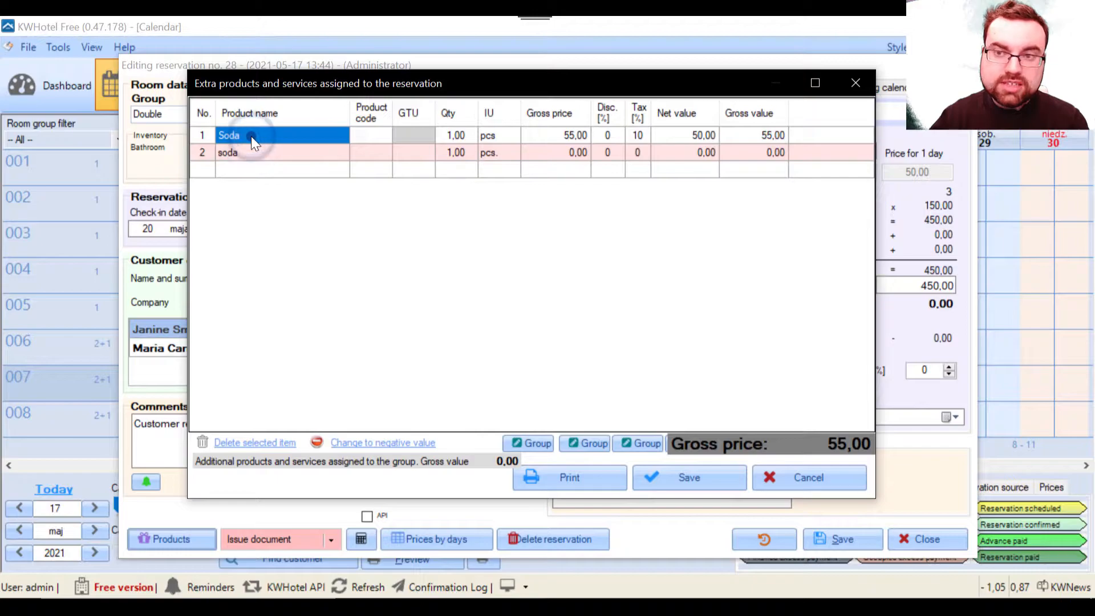
{"action": "left_click", "coordinate": [272, 153]}
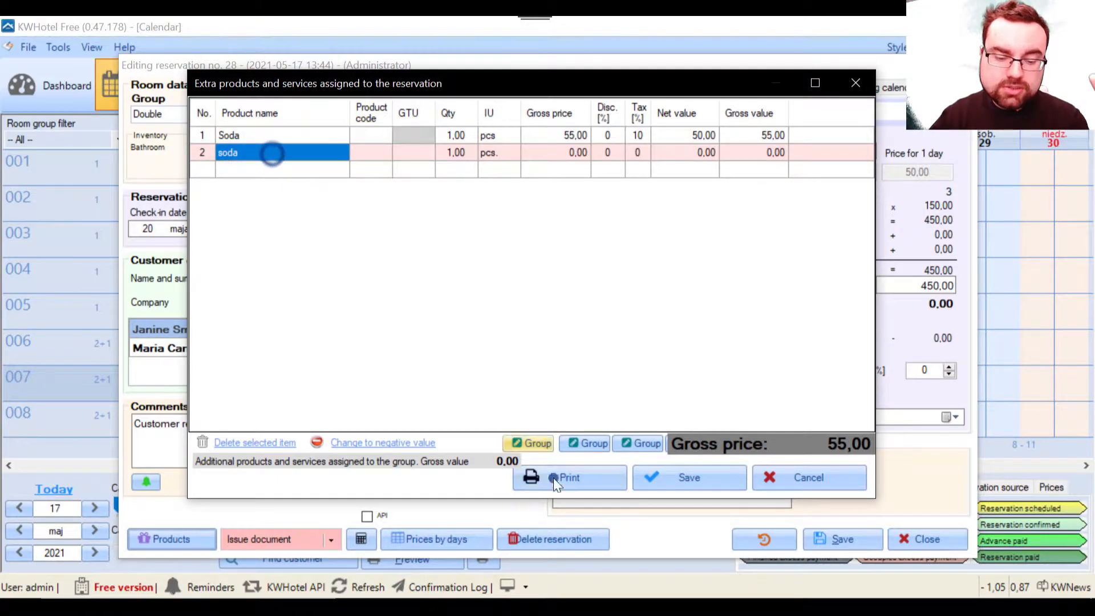
{"action": "left_click", "coordinate": [791, 477]}
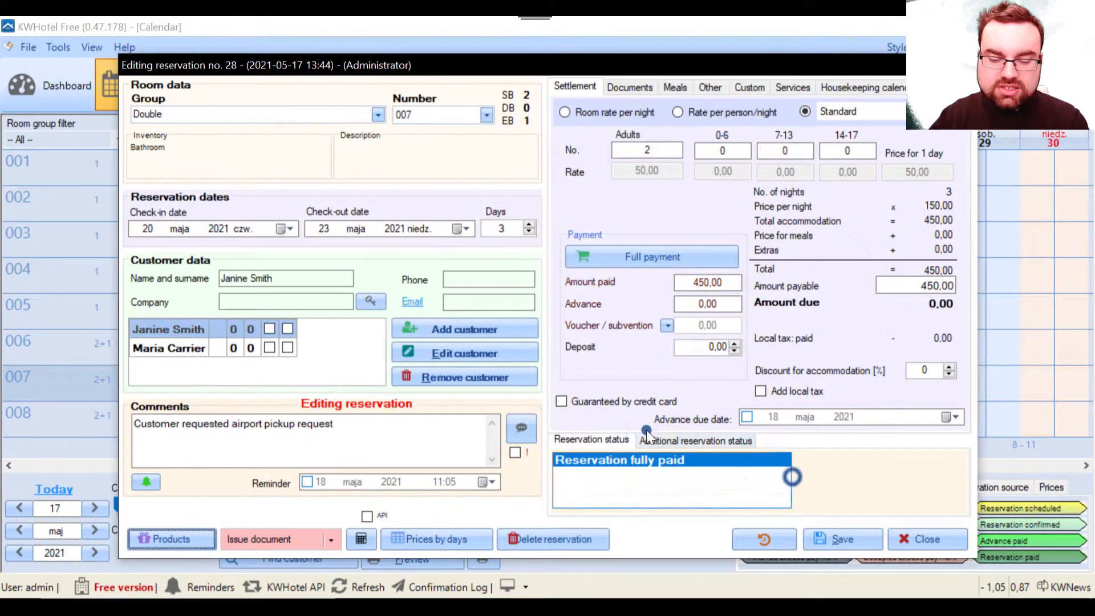
- Open the reservation's booking confirmation preview and try out its recipient e-mail field, leaving the field empty
{"action": "left_click", "coordinate": [335, 539]}
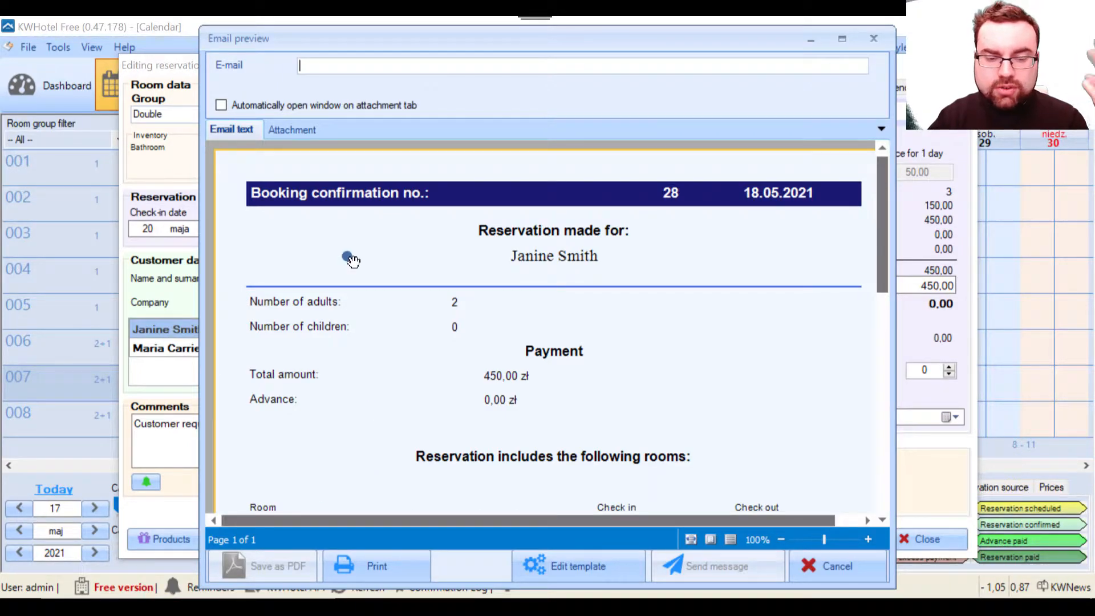
{"action": "left_click", "coordinate": [390, 66]}
{"action": "type", "text": "fff"}
{"action": "left_click_drag", "start_coordinate": [345, 71], "coordinate": [277, 60]}
{"action": "key", "text": "BackSpace"}
{"action": "left_click", "coordinate": [544, 210]}
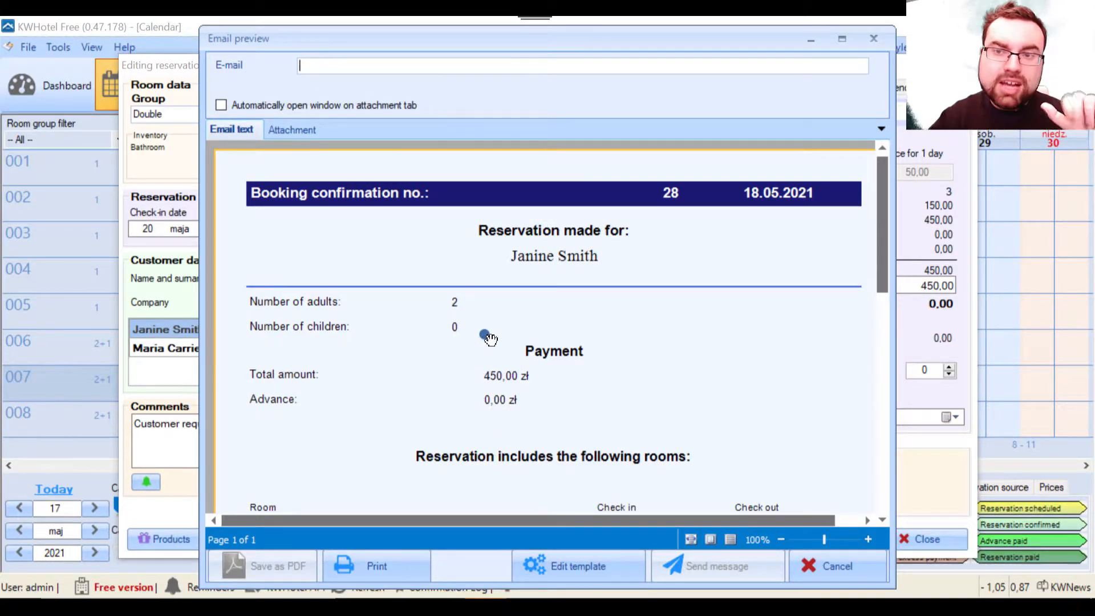
- Select Microsoft Print to PDF as the printer for the booking confirmation, cancel printing, and close the e-mail preview
{"action": "left_click", "coordinate": [399, 567]}
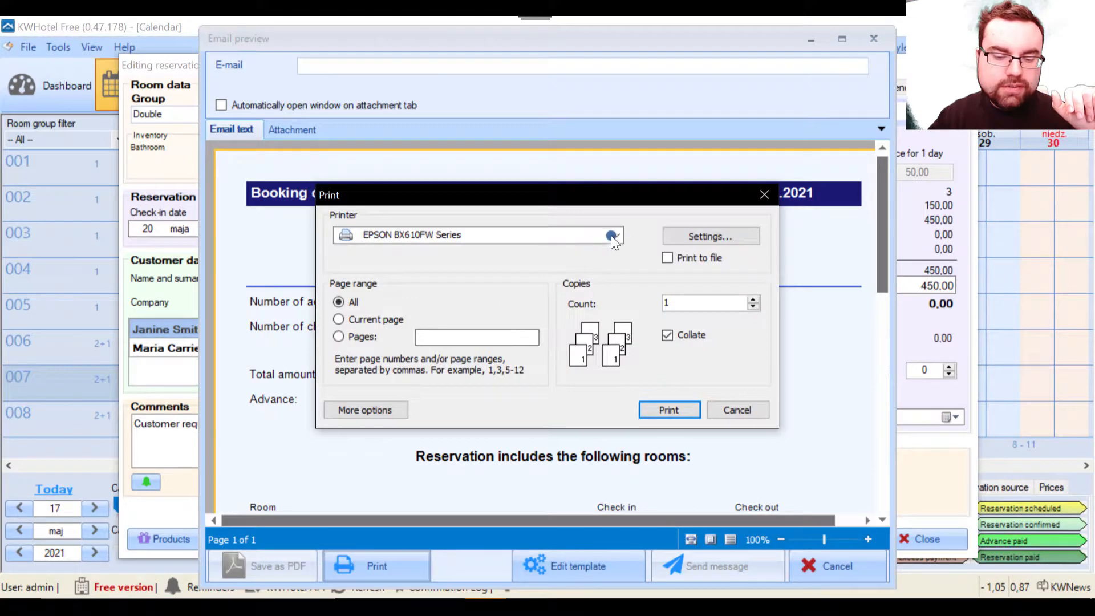
{"action": "left_click", "coordinate": [617, 234]}
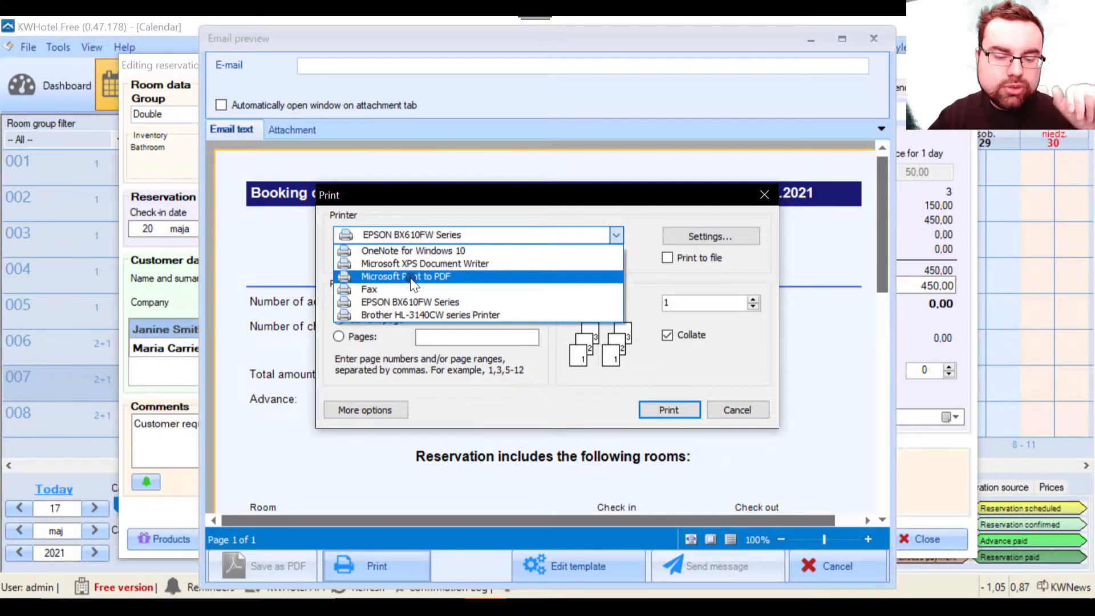
{"action": "left_click", "coordinate": [410, 277]}
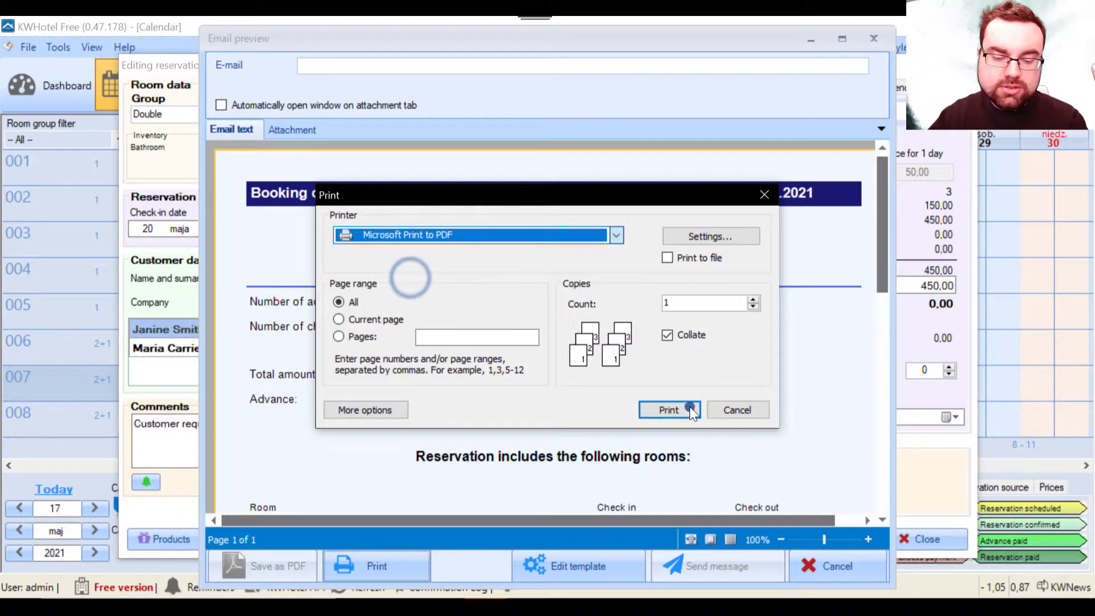
{"action": "left_click", "coordinate": [735, 411]}
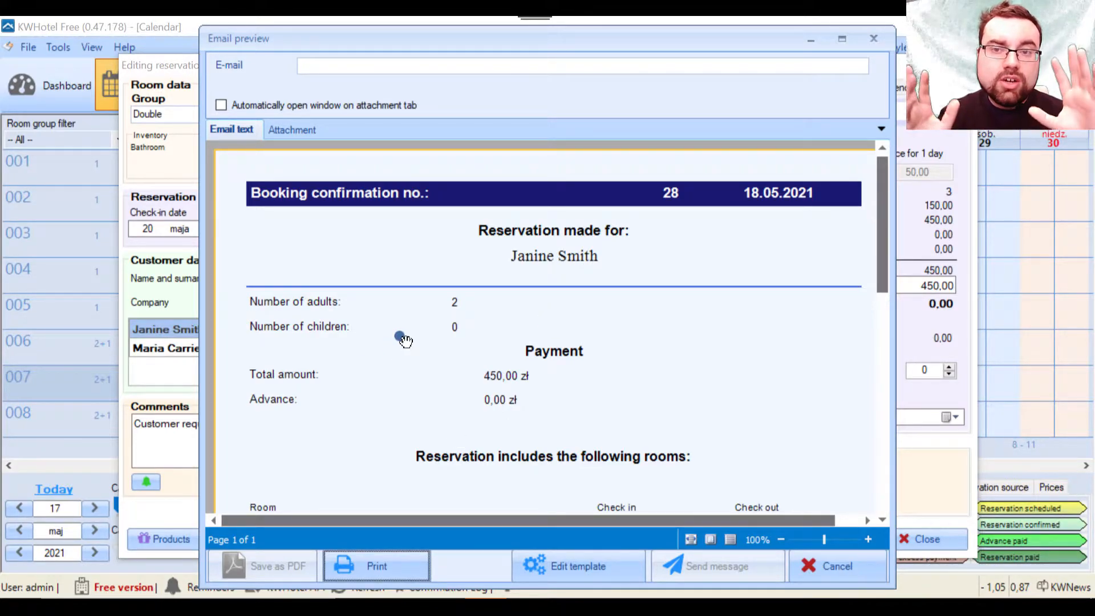
{"action": "left_click", "coordinate": [312, 64]}
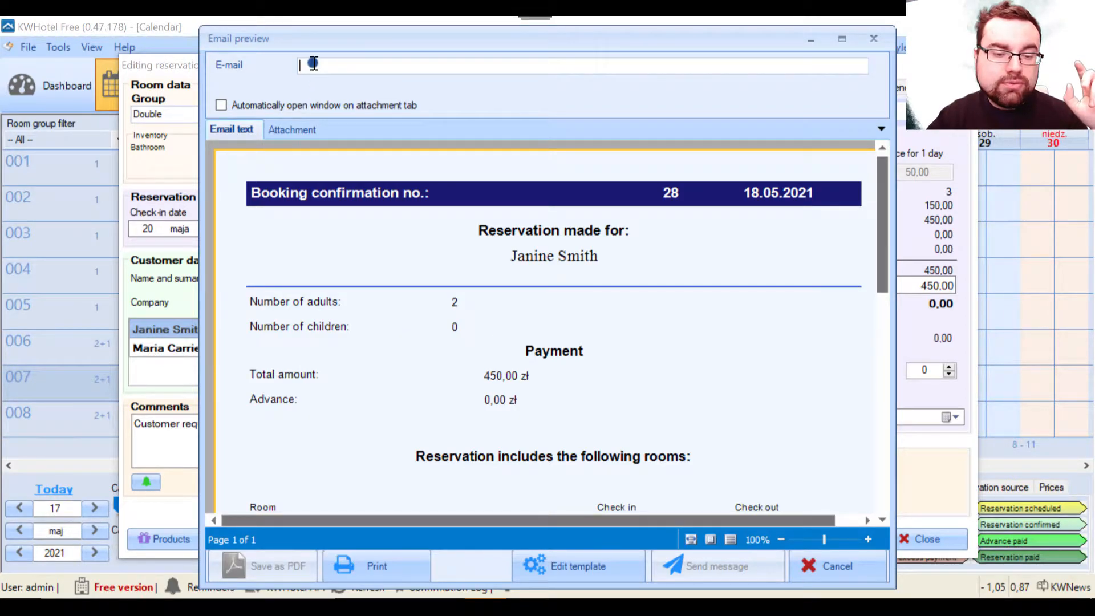
{"action": "left_click", "coordinate": [853, 573]}
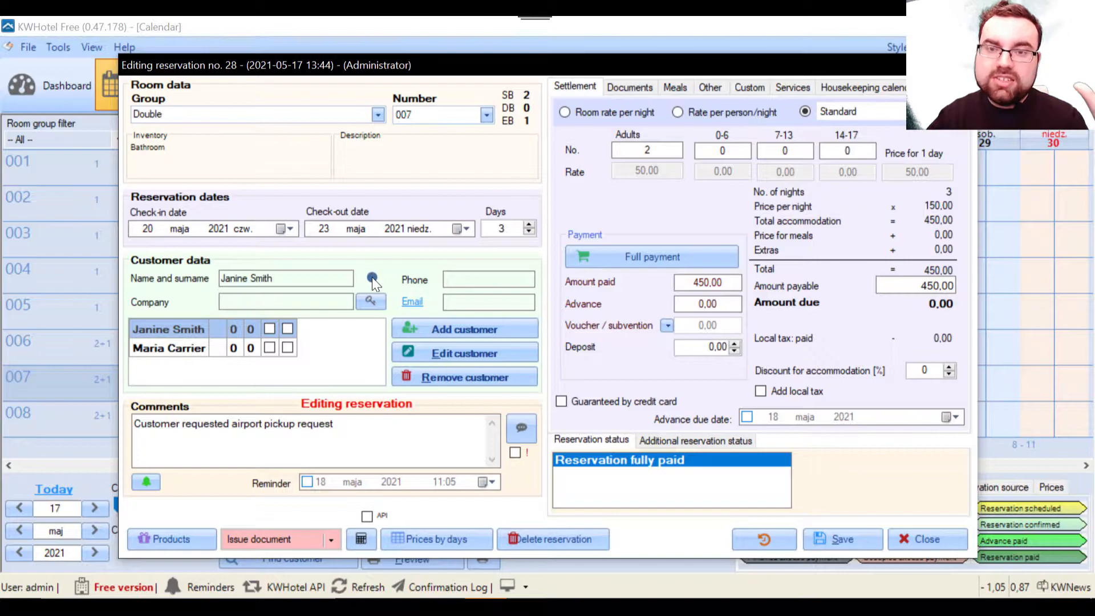
- Open the calculator from the reservation, reposition its window, and close it
{"action": "left_click", "coordinate": [367, 540]}
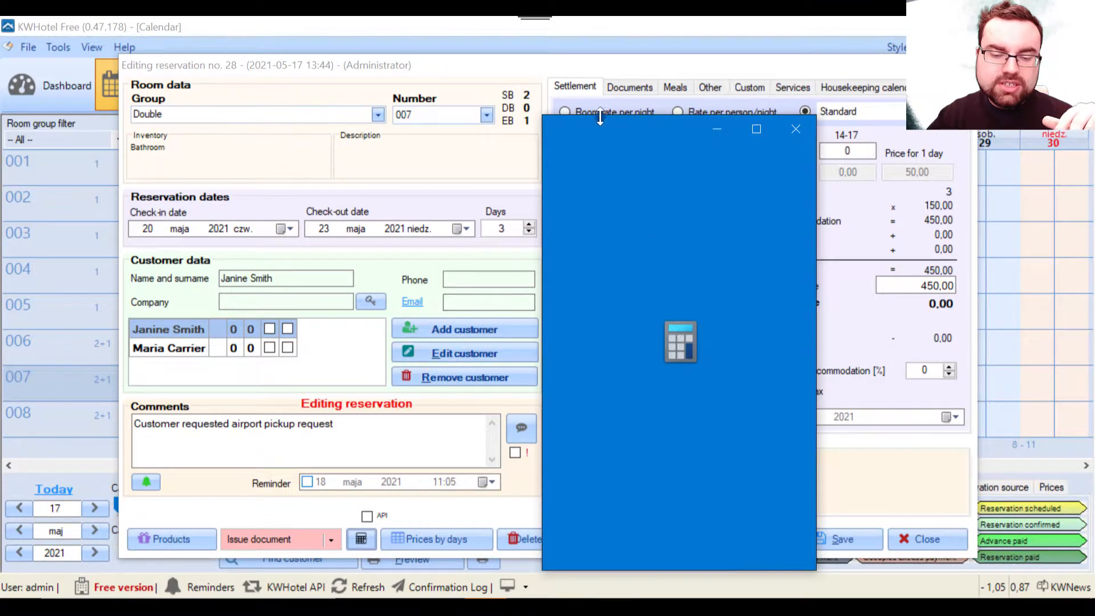
{"action": "left_click_drag", "start_coordinate": [600, 125], "coordinate": [535, 56]}
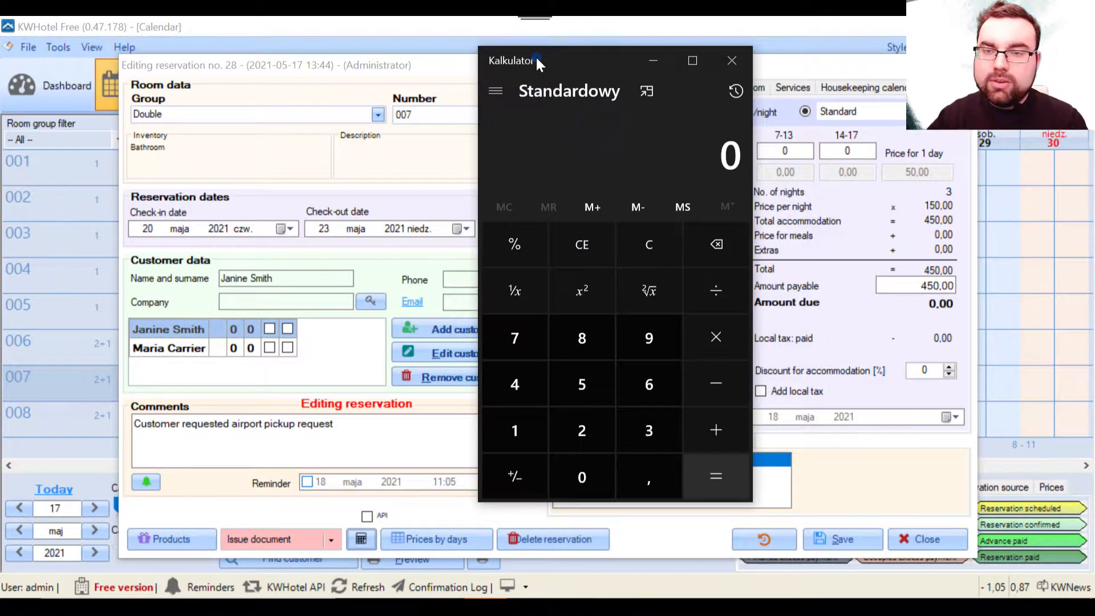
{"action": "left_click", "coordinate": [725, 62]}
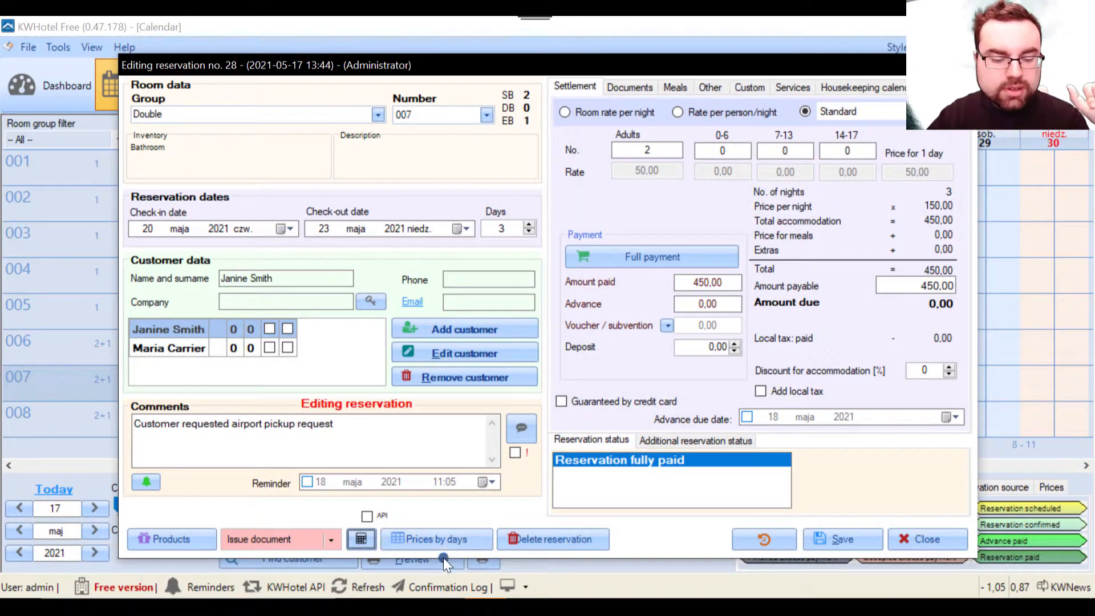
- Review the reservation's prices by days and save the price table
{"action": "left_click", "coordinate": [443, 541]}
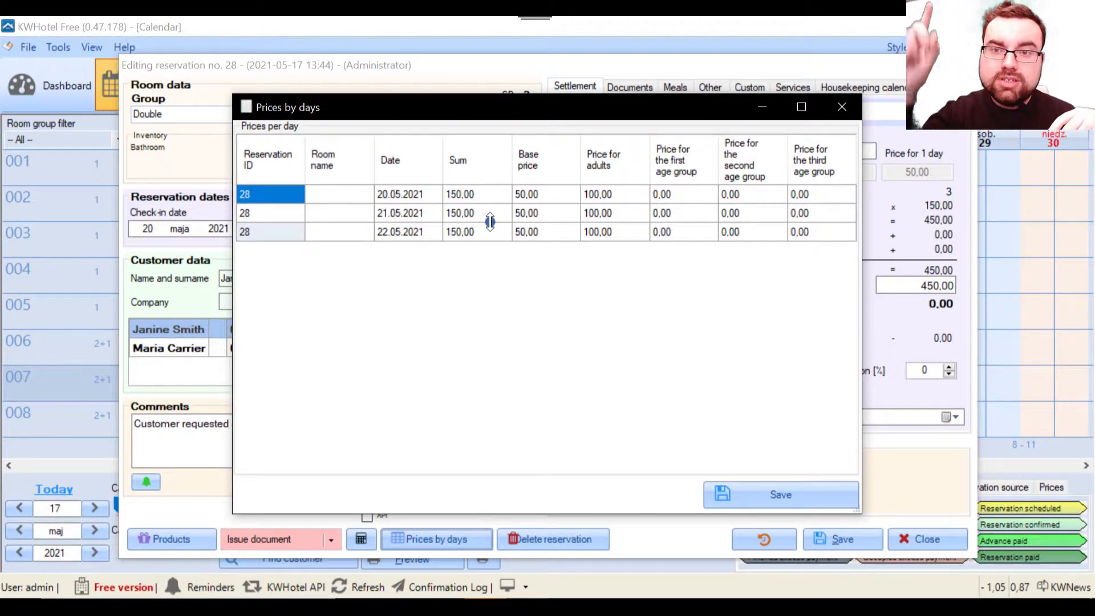
{"action": "left_click", "coordinate": [756, 488]}
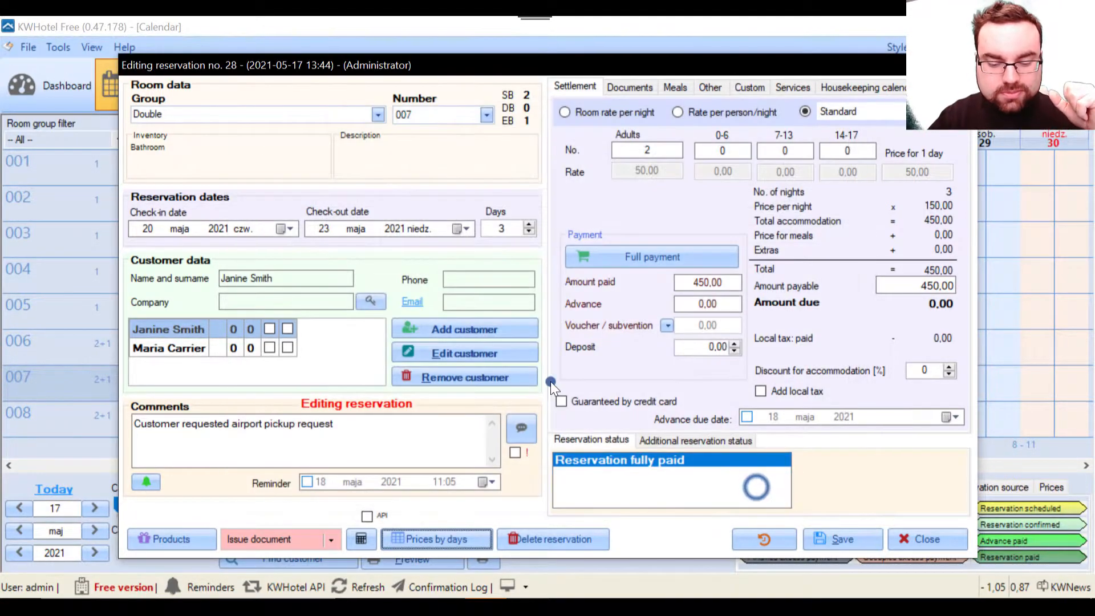
- Start deleting the reservation with "Other." as the cancellation reason, and back out without cancelling the booking
{"action": "left_click", "coordinate": [553, 536]}
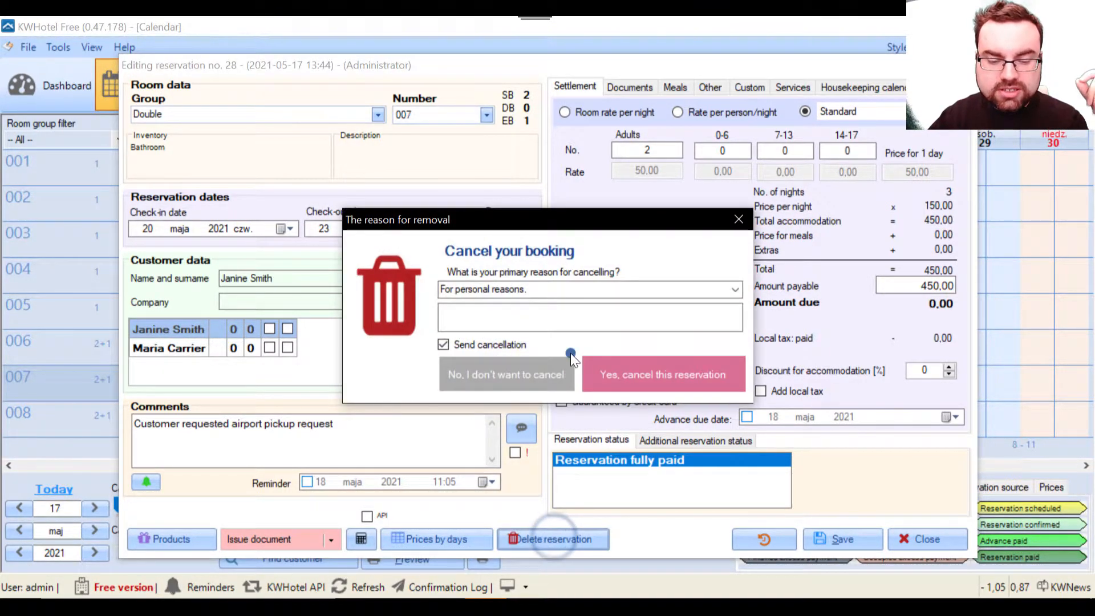
{"action": "left_click", "coordinate": [732, 289]}
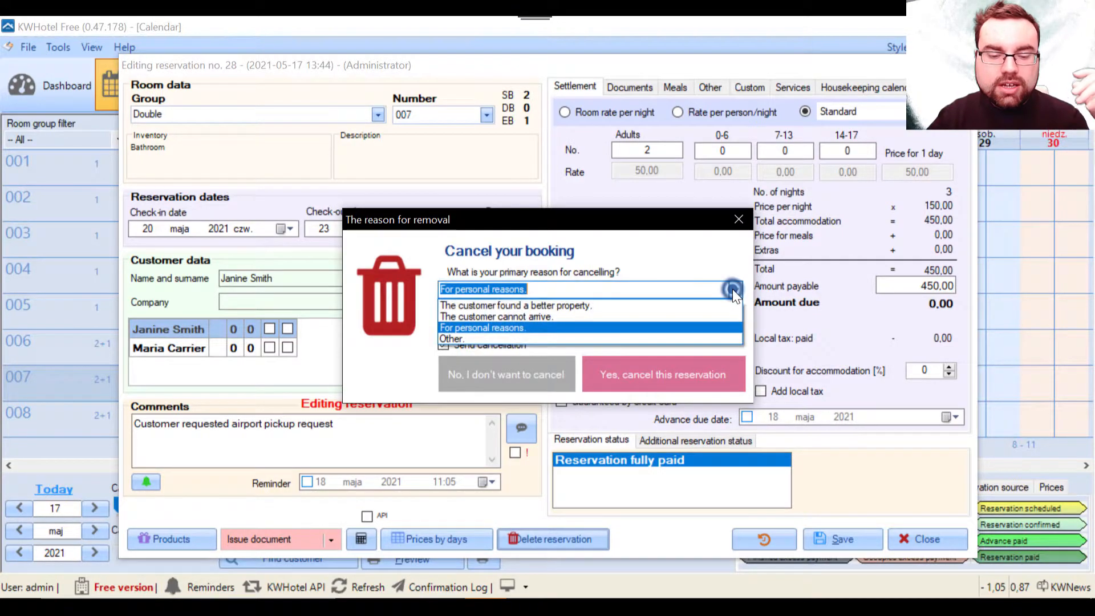
{"action": "left_click", "coordinate": [476, 340]}
{"action": "left_click", "coordinate": [501, 317]}
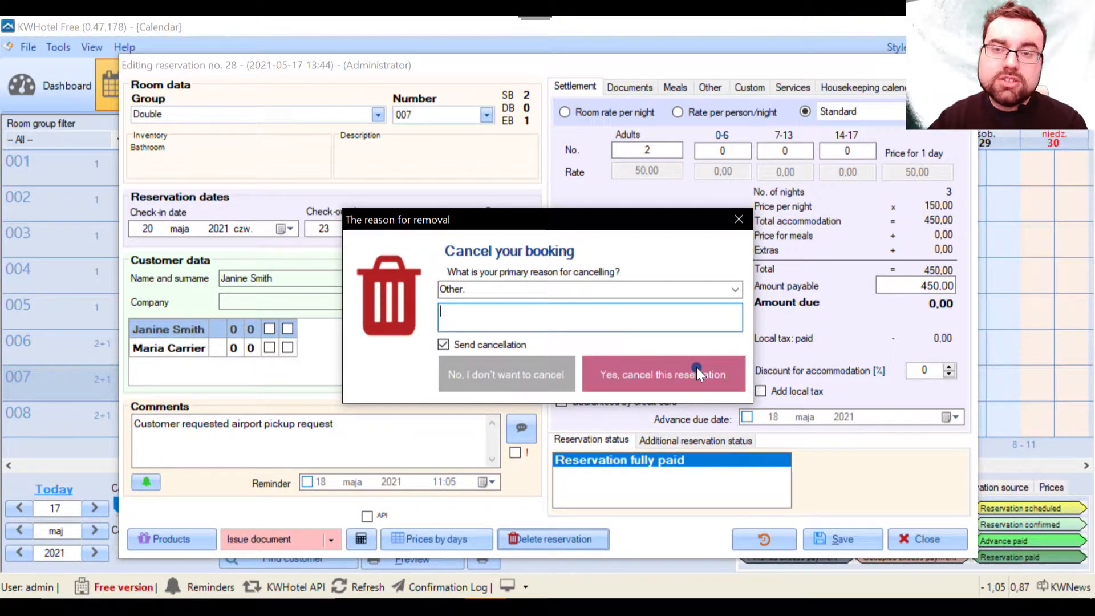
{"action": "left_click", "coordinate": [549, 376]}
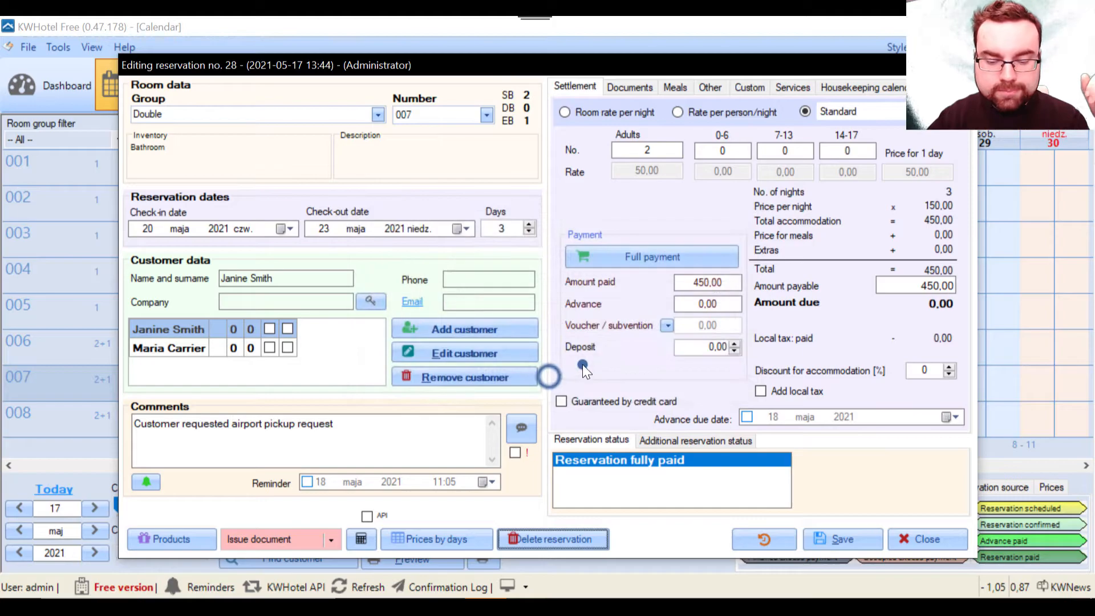
- Examine the reservation's change log, selecting the payment entry, and close the log
{"action": "left_click", "coordinate": [762, 539]}
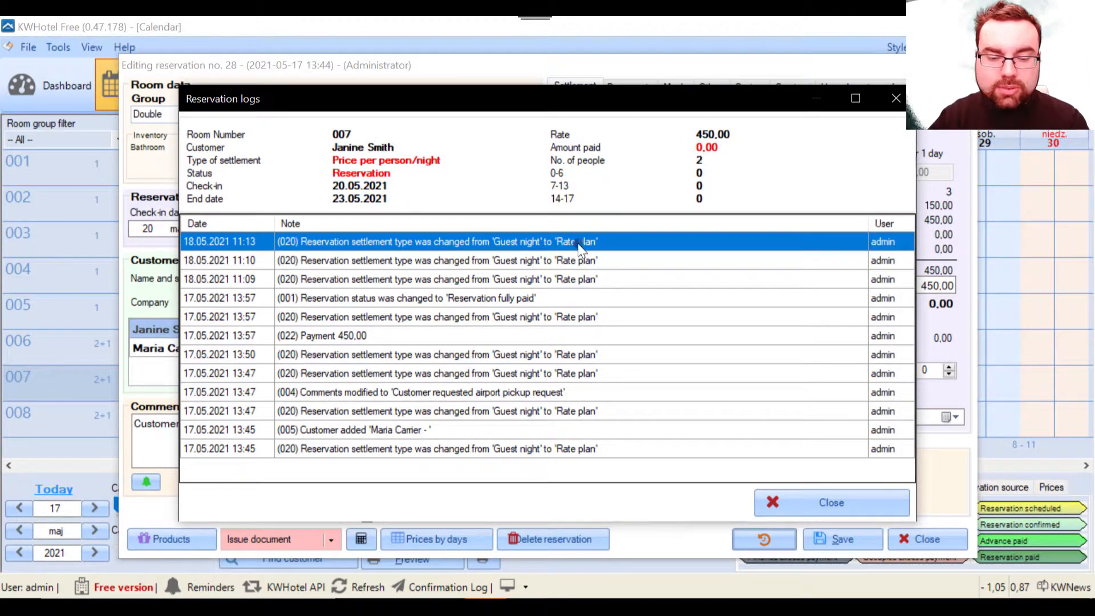
{"action": "left_click", "coordinate": [429, 335]}
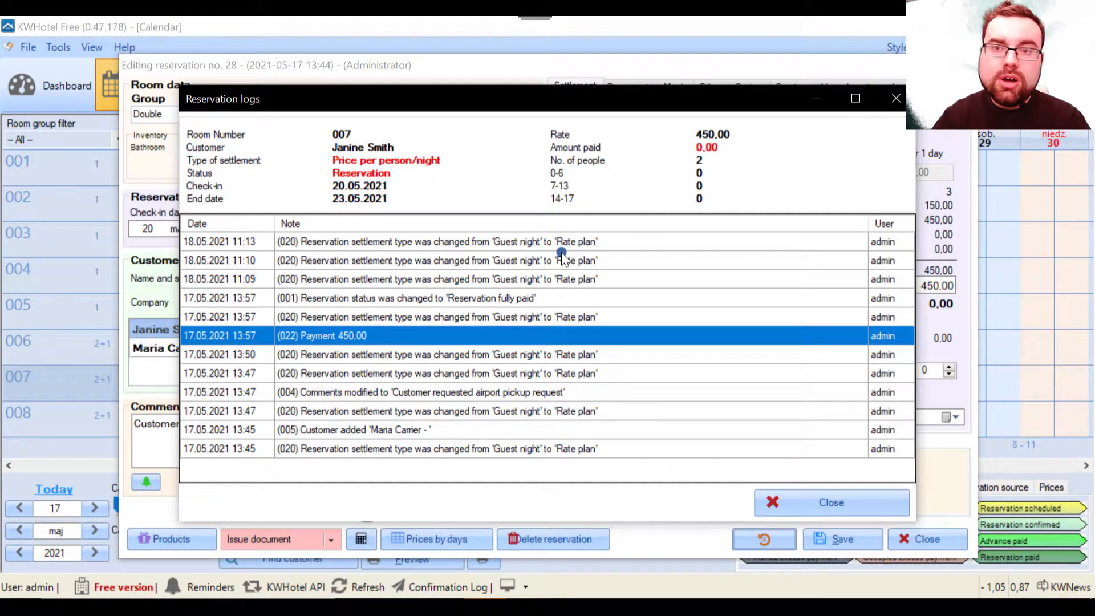
{"action": "left_click", "coordinate": [854, 494]}
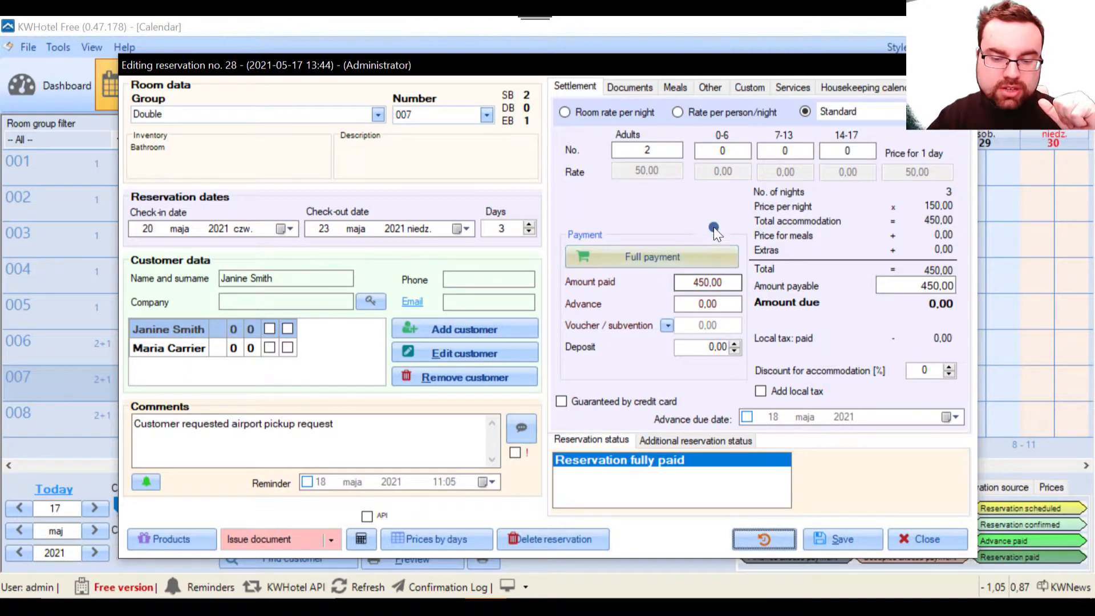
- Show the list of documents issued for the reservation
{"action": "left_click", "coordinate": [634, 87]}
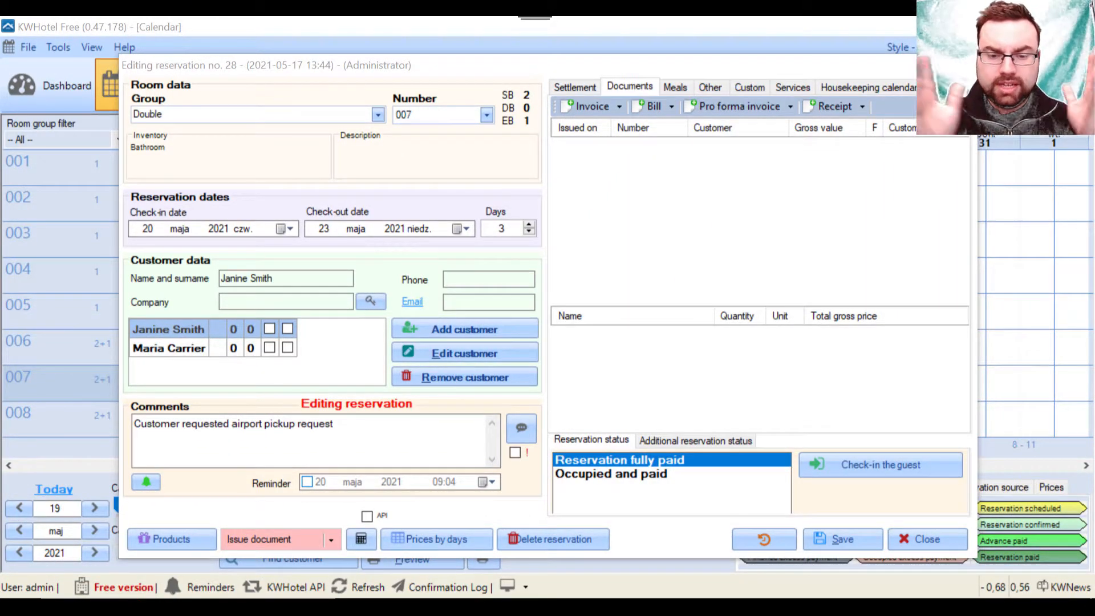
- View the reservation's meals, set its source of reservation to "Walk-in", and save the reservation
{"action": "left_click", "coordinate": [685, 93]}
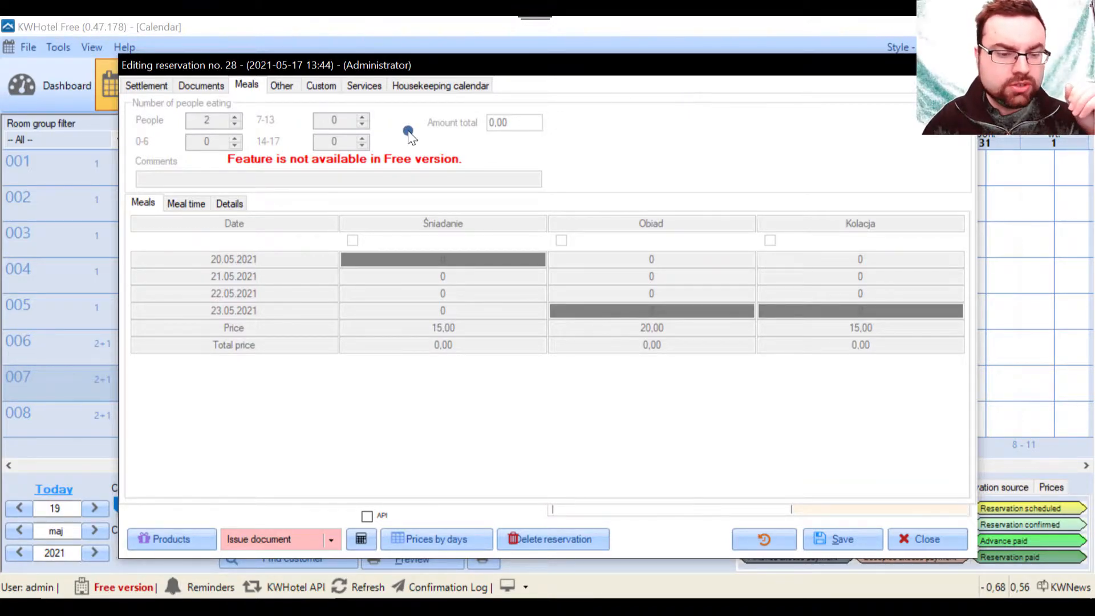
{"action": "left_click", "coordinate": [285, 84]}
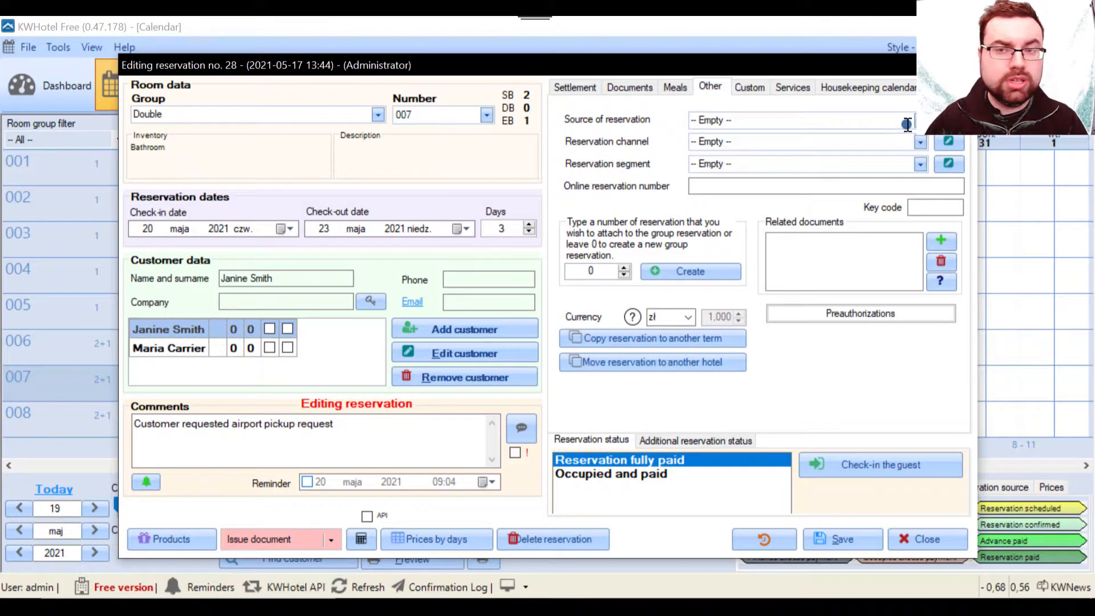
{"action": "left_click", "coordinate": [873, 118]}
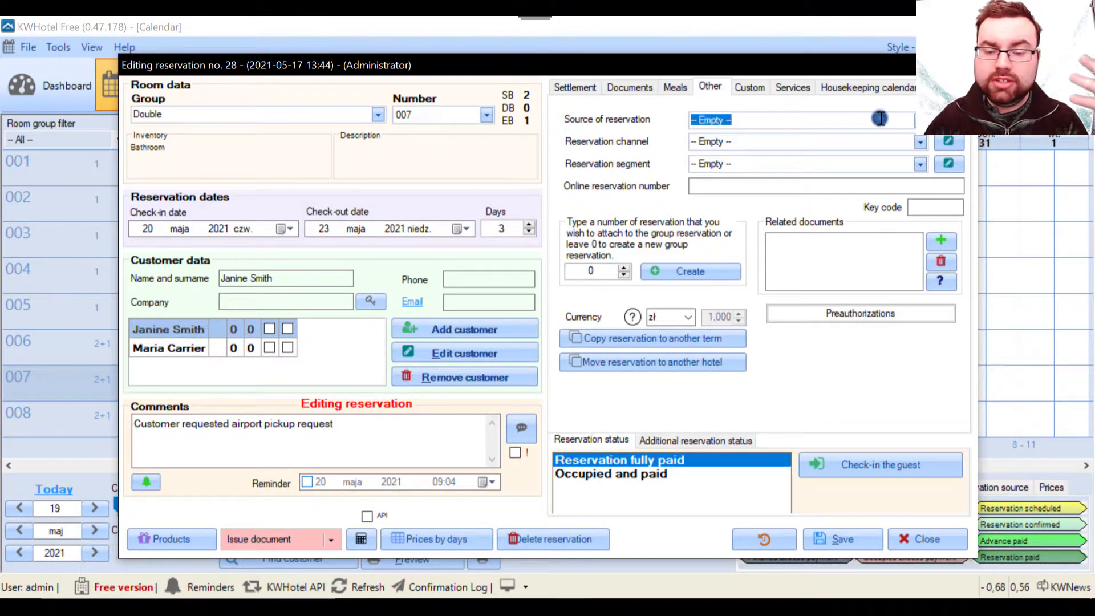
{"action": "type", "text": "Wa"}
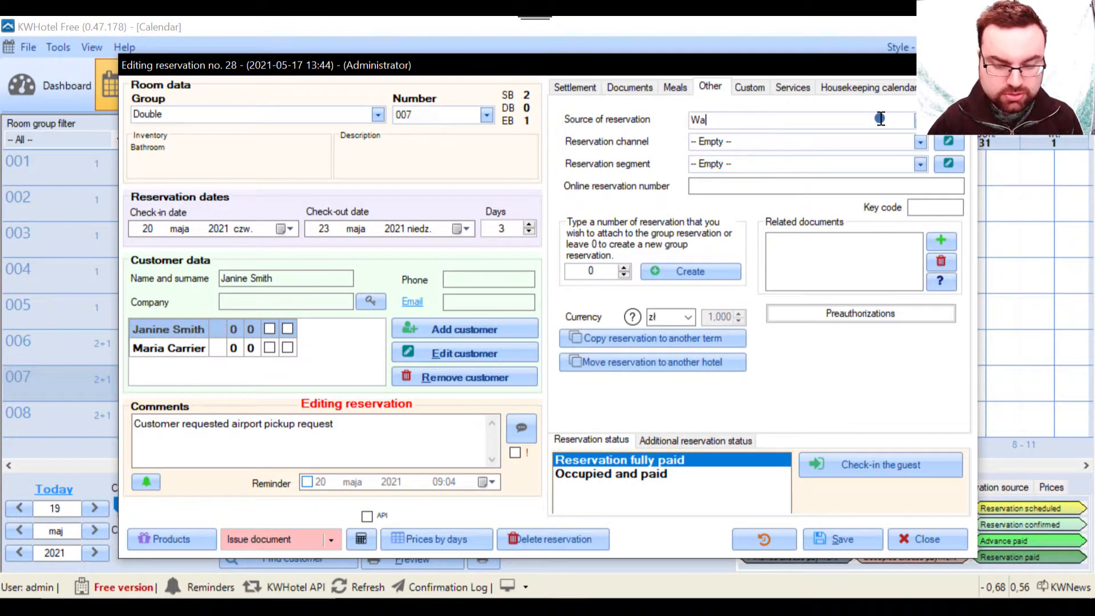
{"action": "type", "text": "lk-in"}
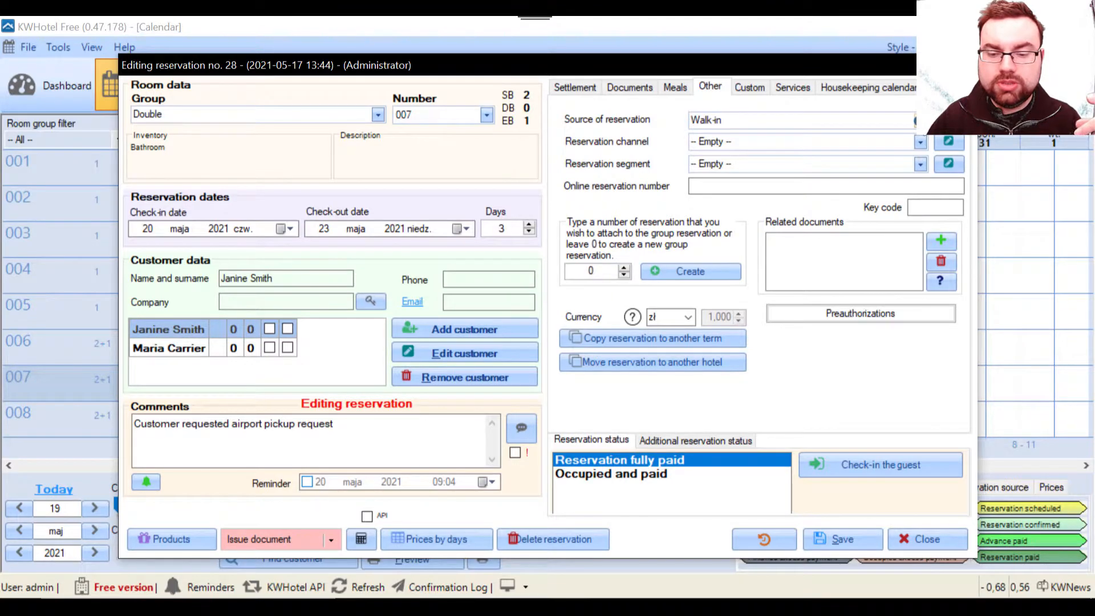
{"action": "left_click", "coordinate": [848, 537]}
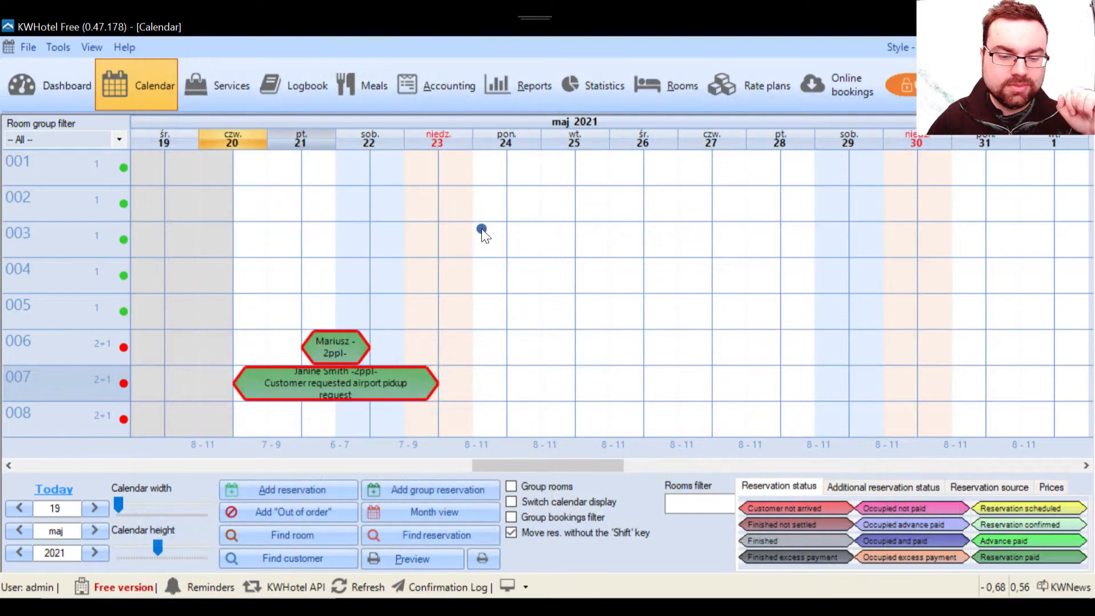
- Reopen the room 007 reservation and examine its source options, online reservation number and key code fields
{"action": "double_click", "coordinate": [329, 371]}
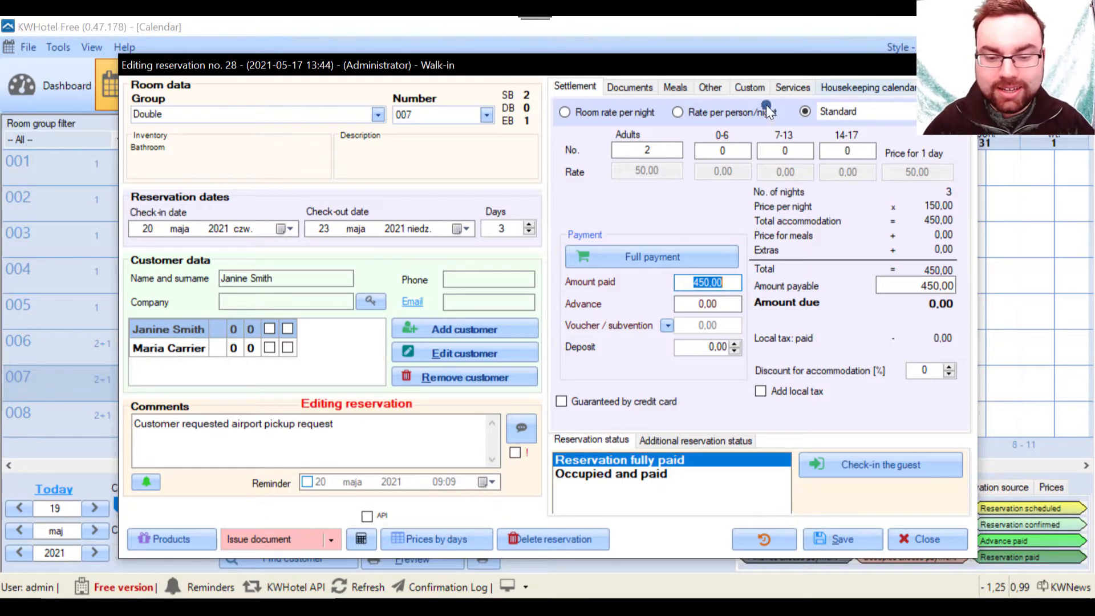
{"action": "left_click", "coordinate": [710, 87]}
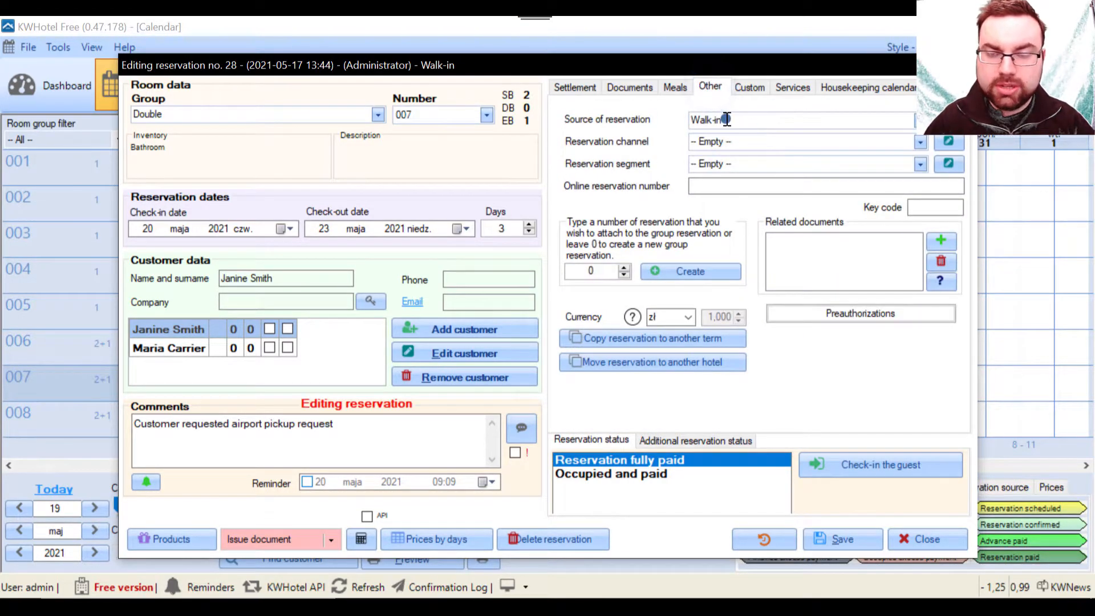
{"action": "left_click", "coordinate": [914, 118]}
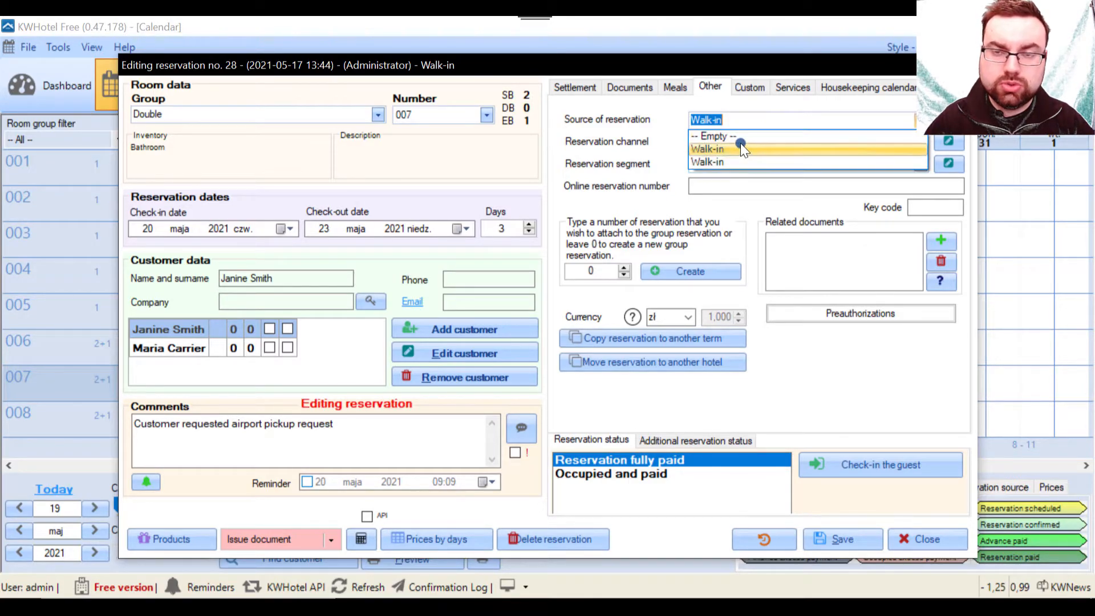
{"action": "left_click", "coordinate": [782, 104]}
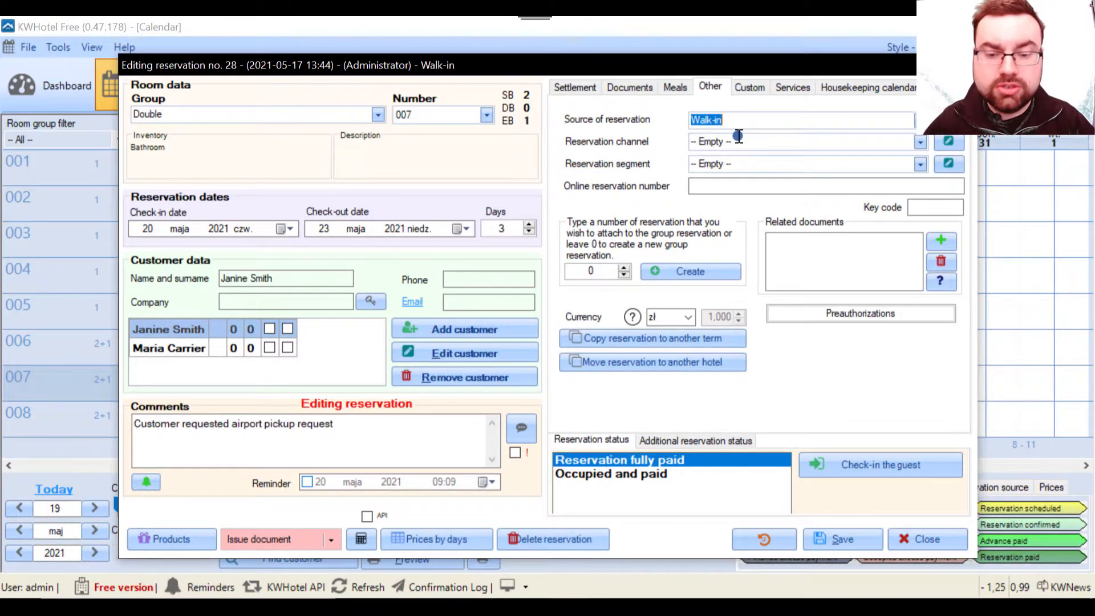
{"action": "left_click", "coordinate": [723, 186]}
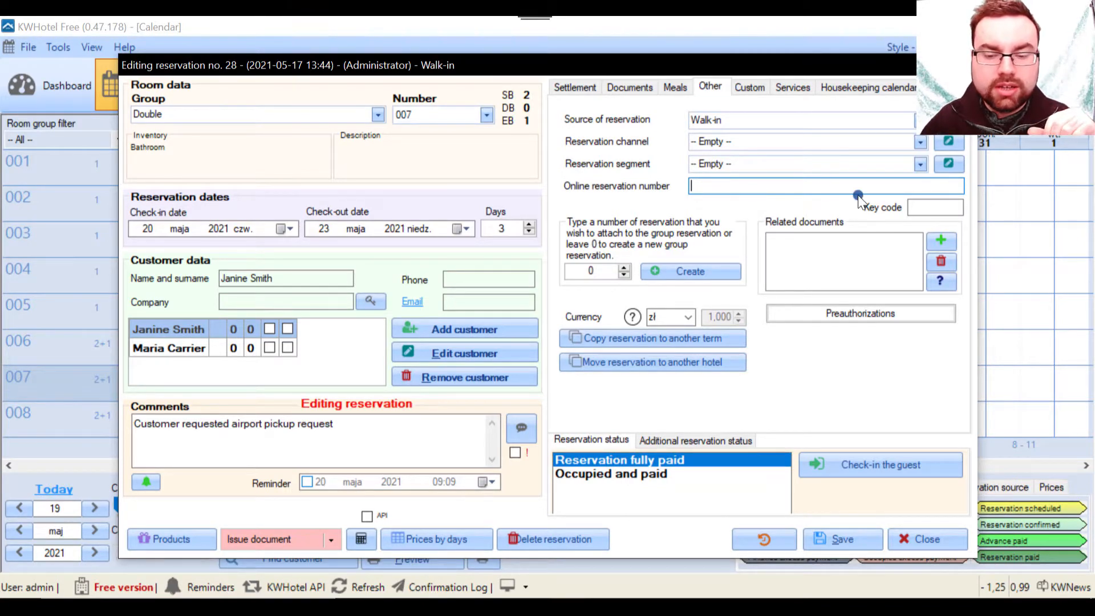
{"action": "left_click", "coordinate": [914, 207]}
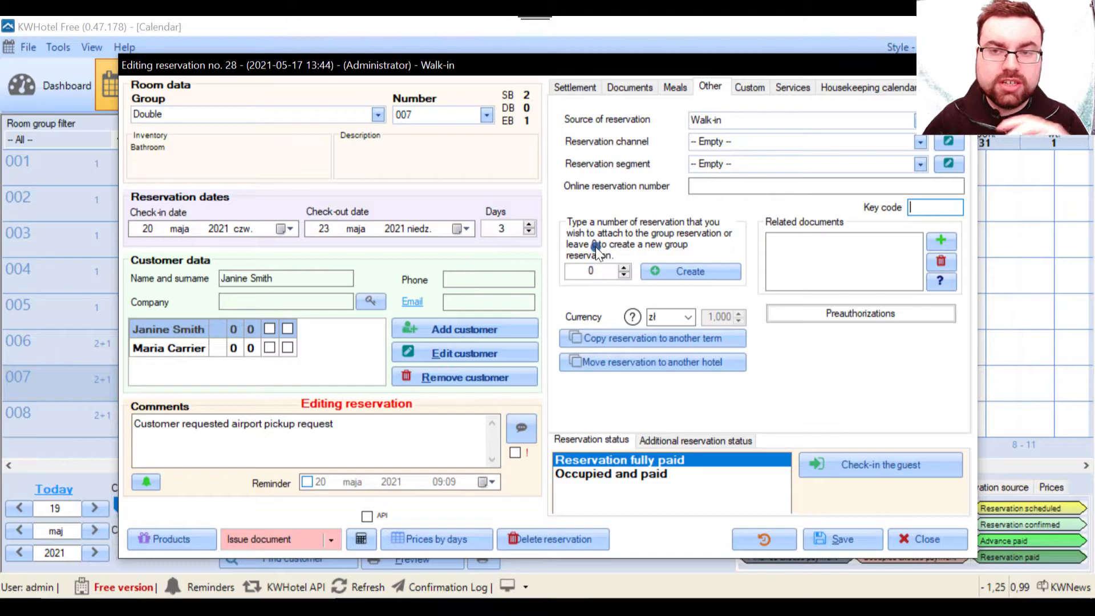
- Create a group reservation for rooms 004 and 005 from 23 to 26 May 2021, name the customer "Company", and save it
{"action": "left_click_drag", "start_coordinate": [485, 270], "coordinate": [506, 273]}
{"action": "left_click_drag", "start_coordinate": [505, 272], "coordinate": [598, 313]}
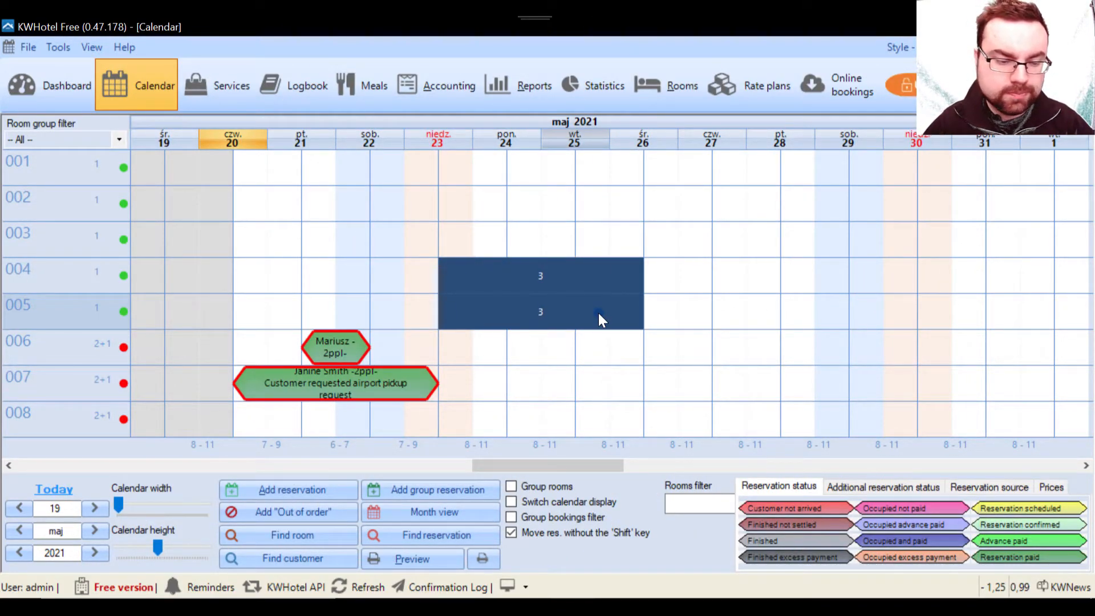
{"action": "double_click", "coordinate": [597, 313]}
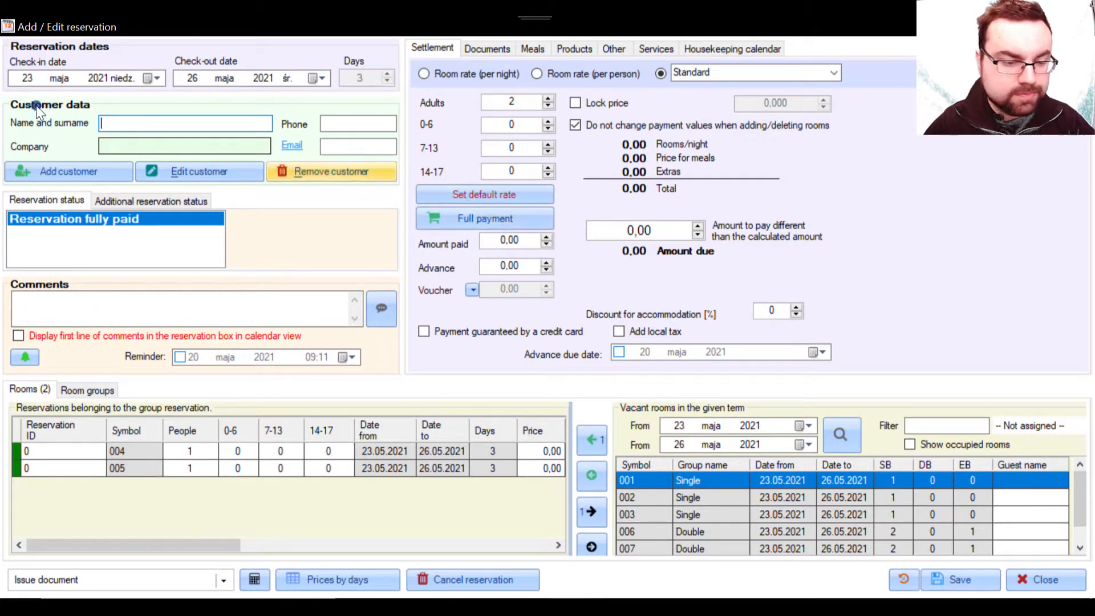
{"action": "left_click", "coordinate": [203, 123]}
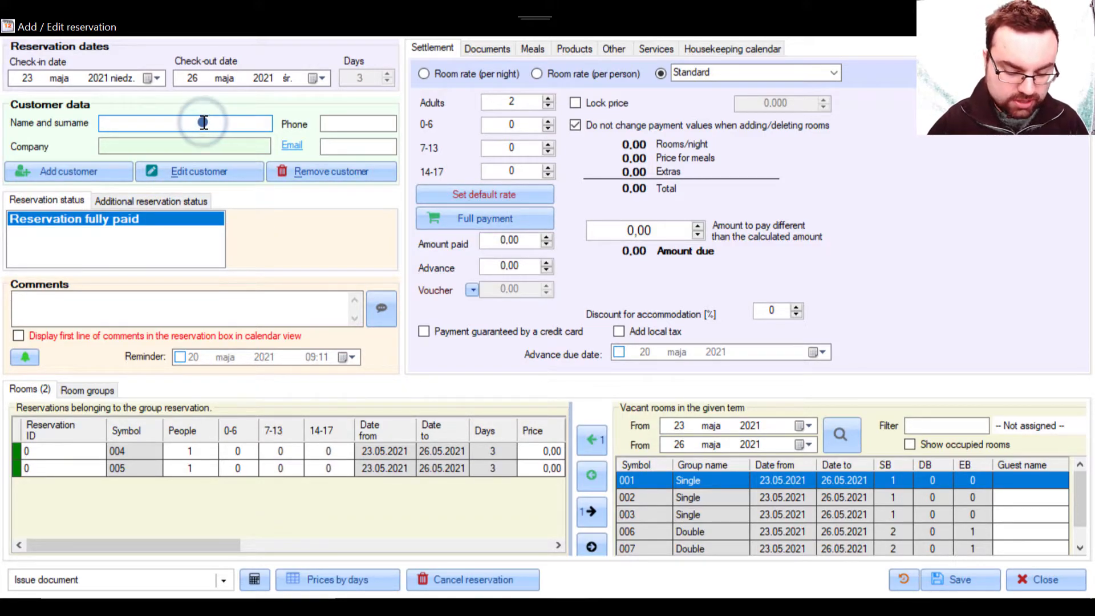
{"action": "type", "text": "Company"}
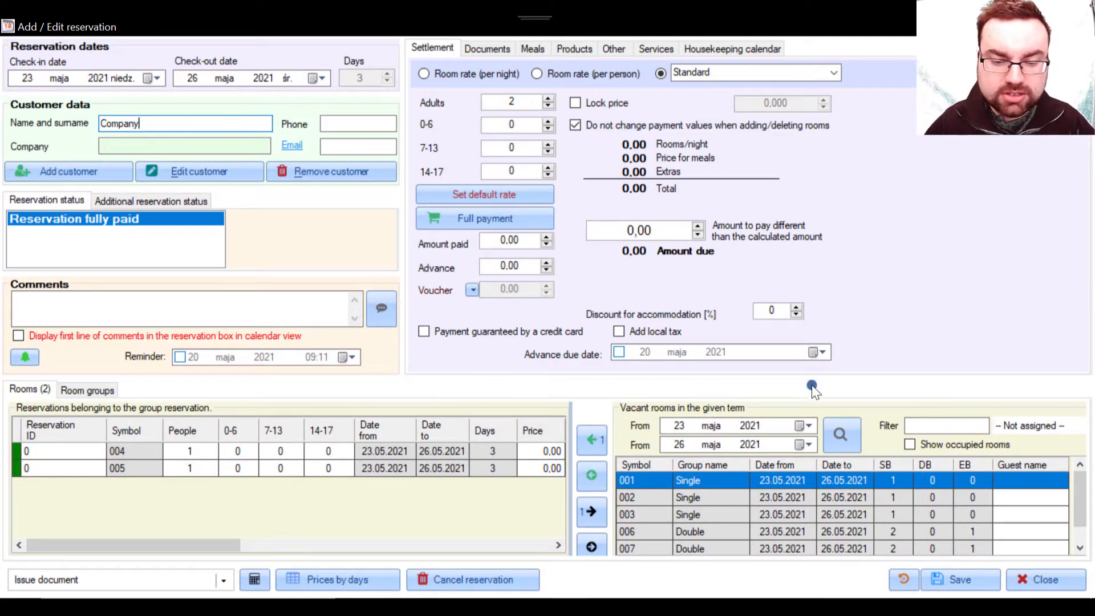
{"action": "left_click", "coordinate": [947, 578]}
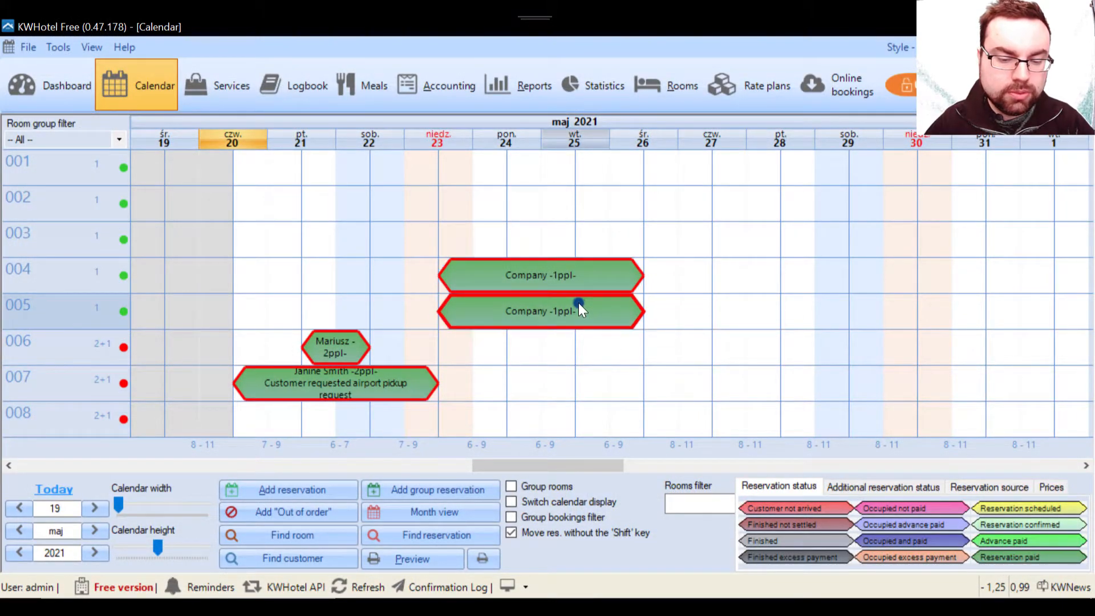
- Check the new "Company" group reservation's other details and its group number, closing it without changes
{"action": "double_click", "coordinate": [569, 274]}
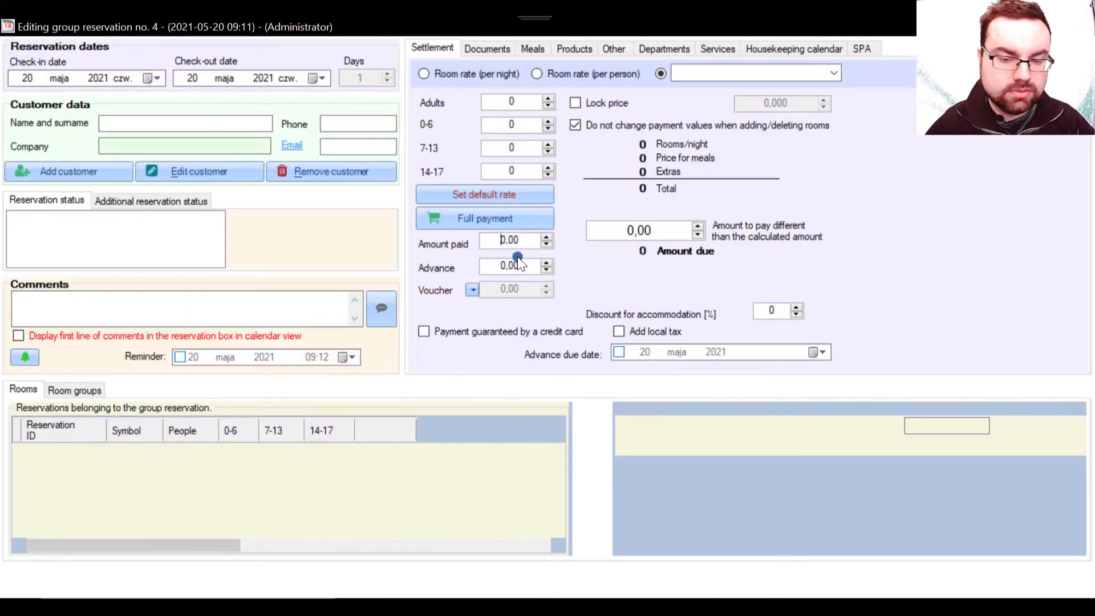
{"action": "left_click", "coordinate": [620, 51]}
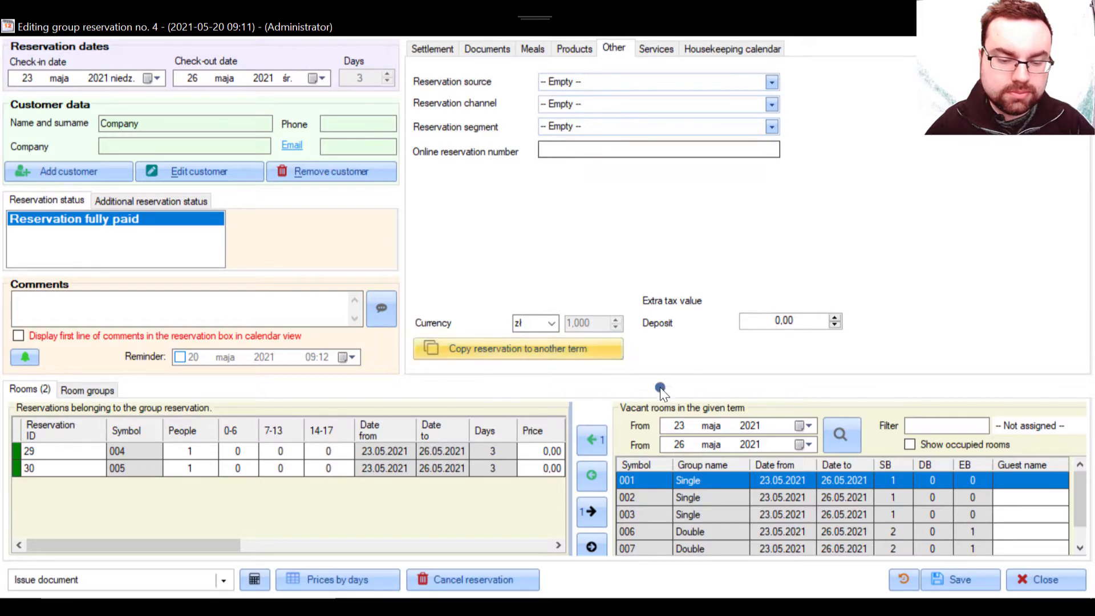
{"action": "left_click", "coordinate": [1055, 576]}
{"action": "mouse_move", "coordinate": [565, 302]}
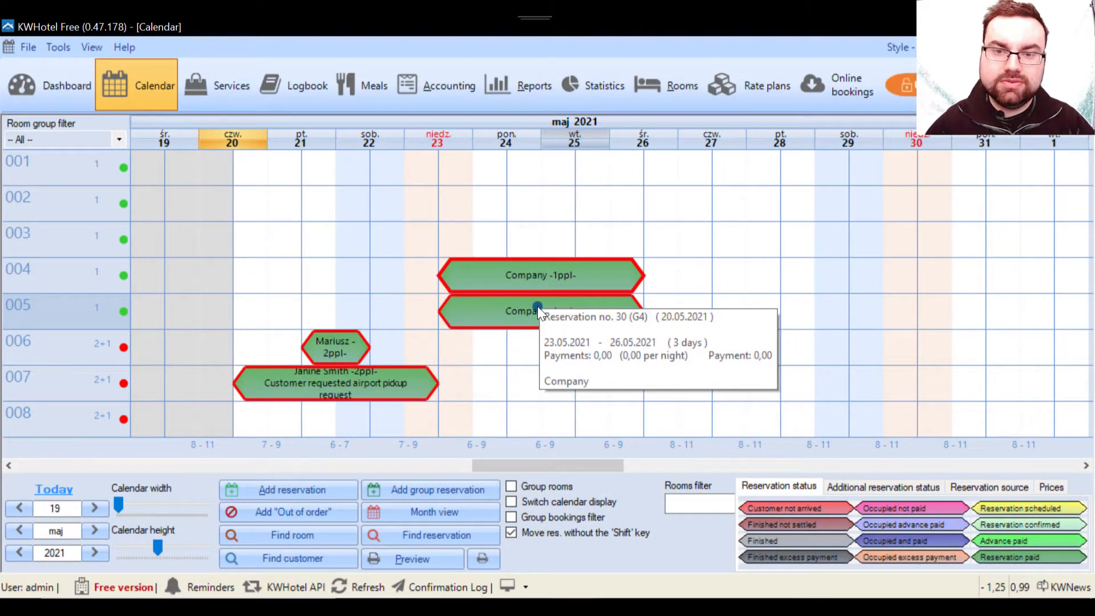
{"action": "left_click", "coordinate": [556, 312]}
{"action": "left_click", "coordinate": [572, 304]}
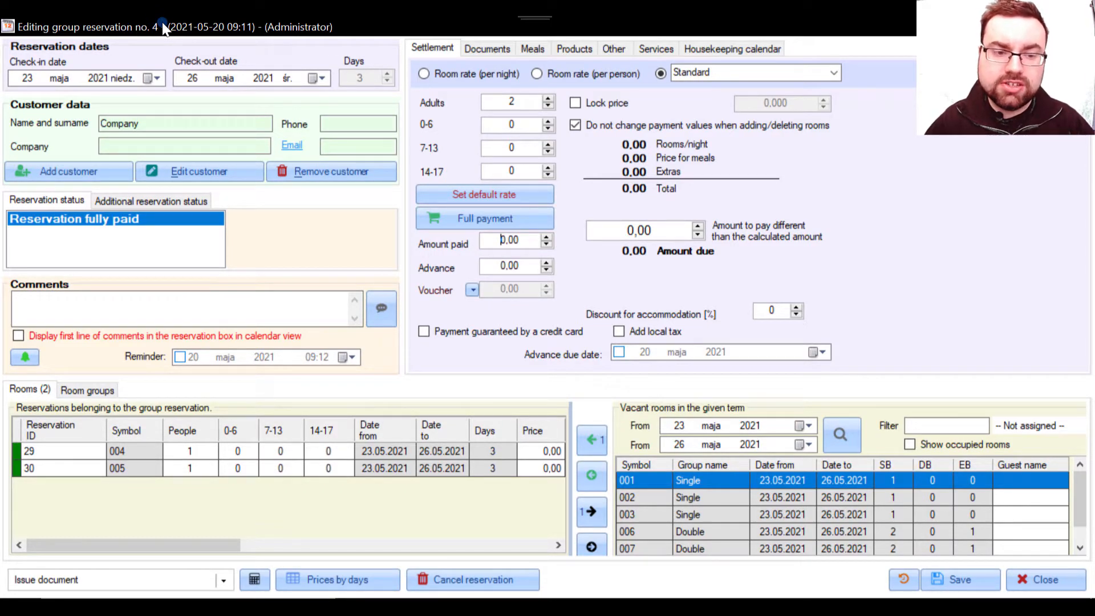
{"action": "left_click", "coordinate": [1045, 579]}
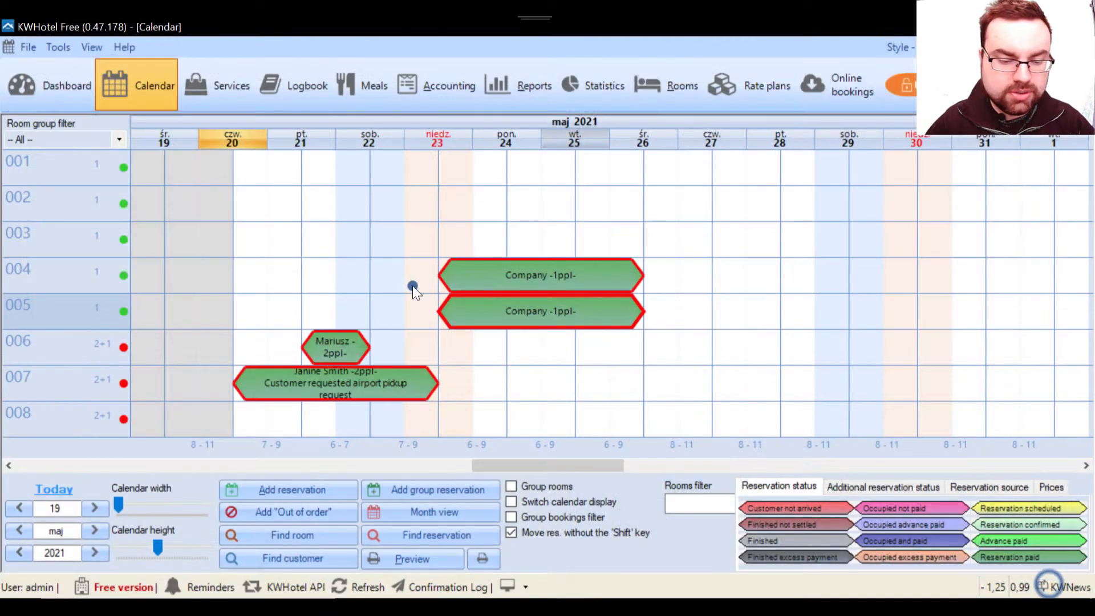
- Attach the room 007 reservation to group reservation number 4 and save the group
{"action": "double_click", "coordinate": [364, 378]}
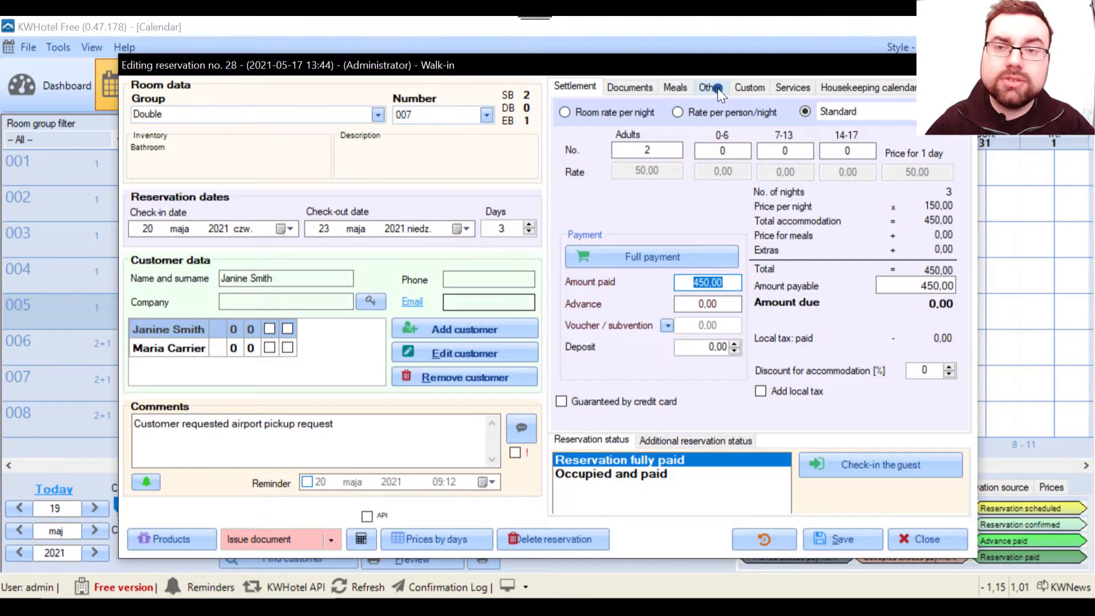
{"action": "left_click", "coordinate": [714, 87]}
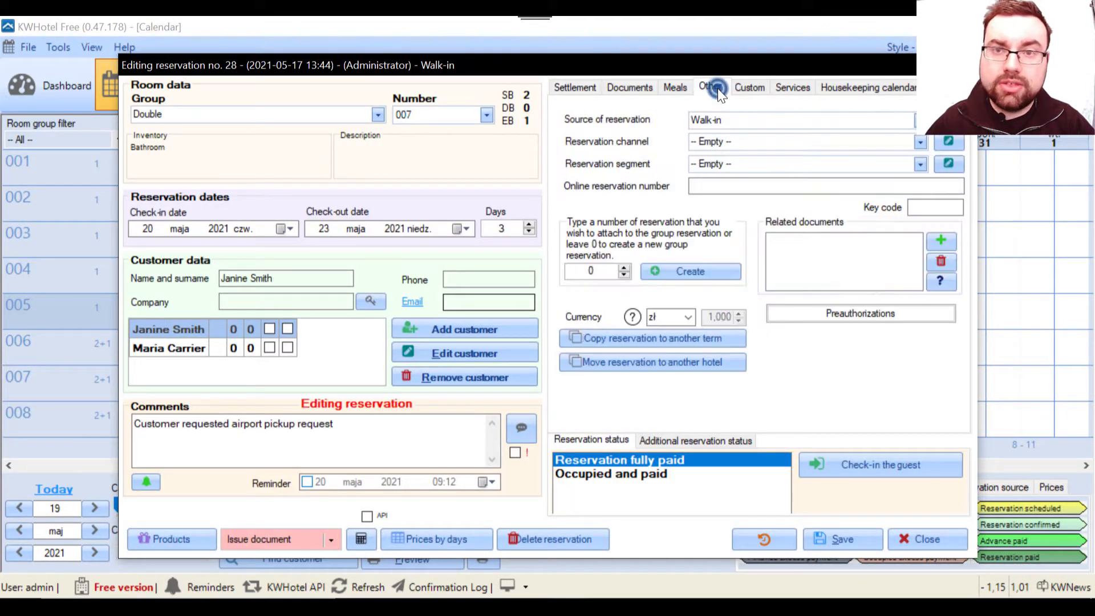
{"action": "left_click", "coordinate": [592, 268]}
{"action": "type", "text": "4"}
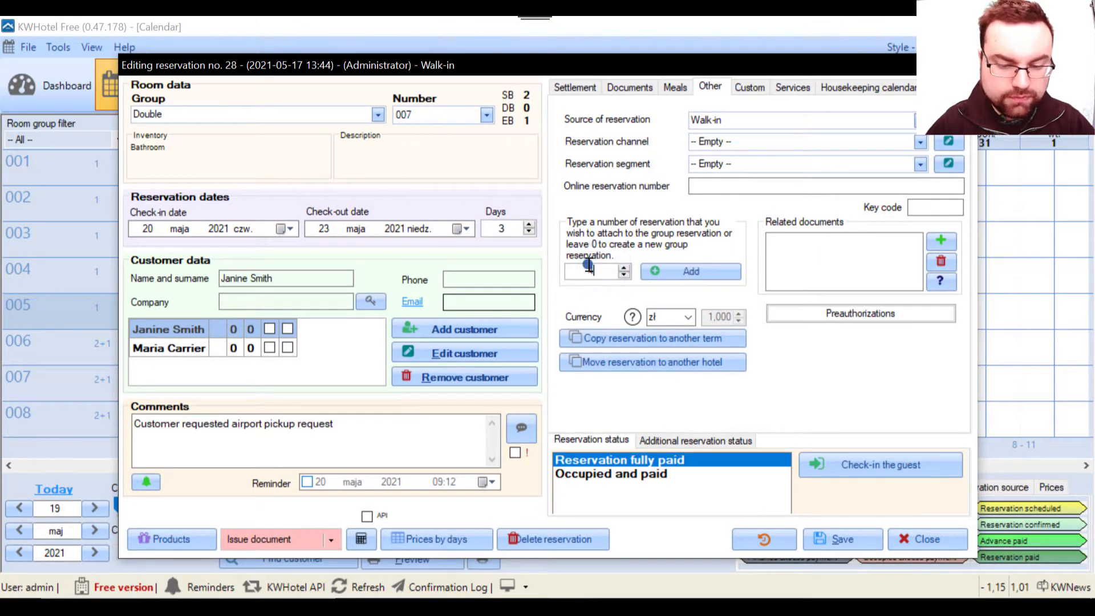
{"action": "left_click", "coordinate": [707, 272]}
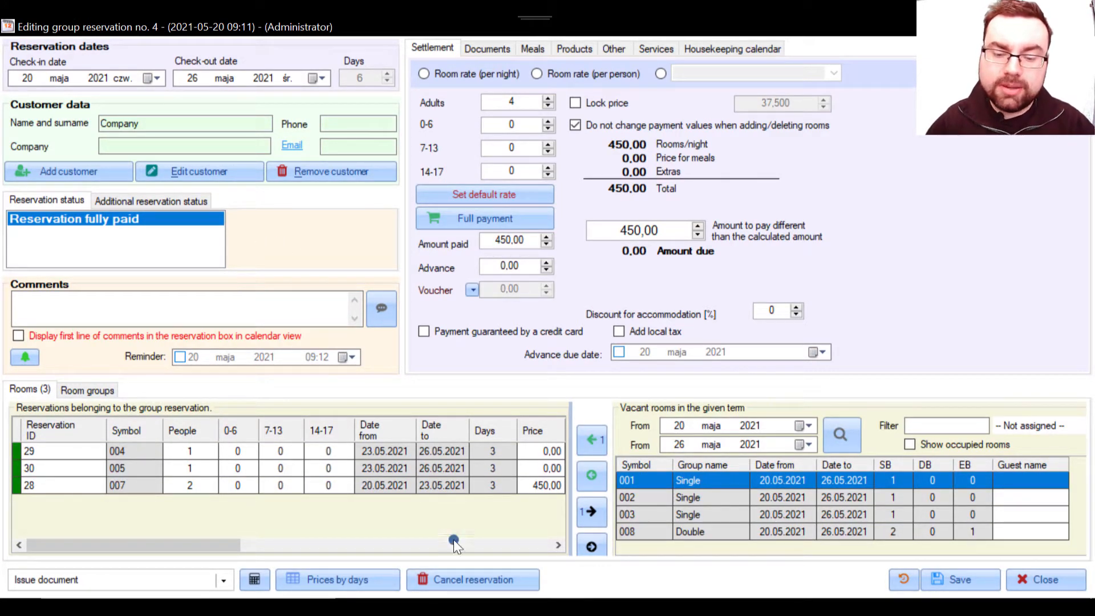
{"action": "left_click", "coordinate": [944, 572]}
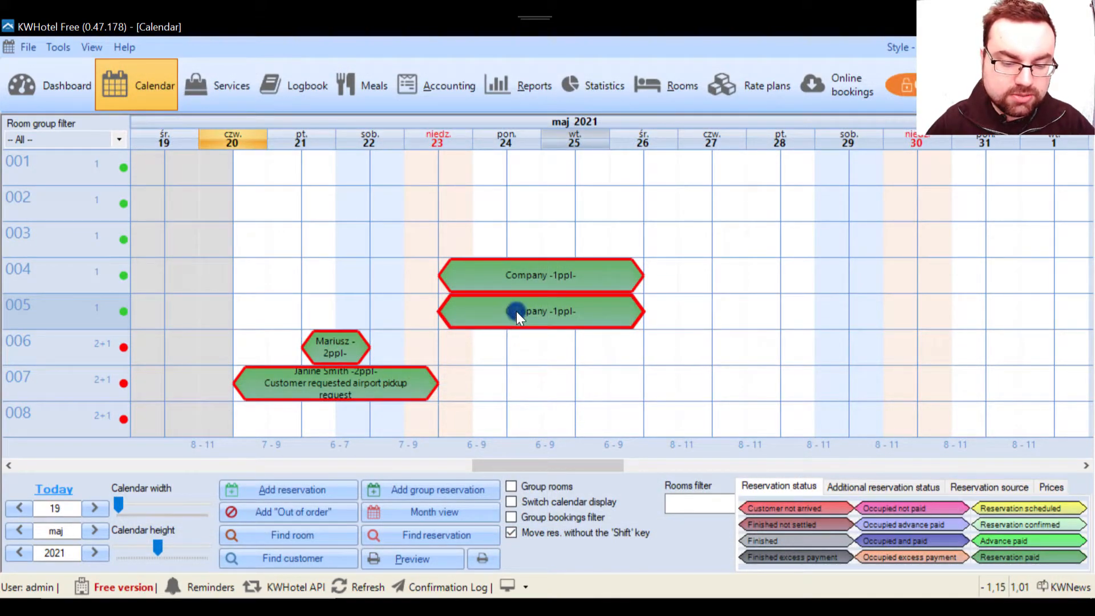
- Open the room 007 booking of the group as an individual reservation and show its other details
{"action": "double_click", "coordinate": [518, 313]}
{"action": "left_click", "coordinate": [518, 307]}
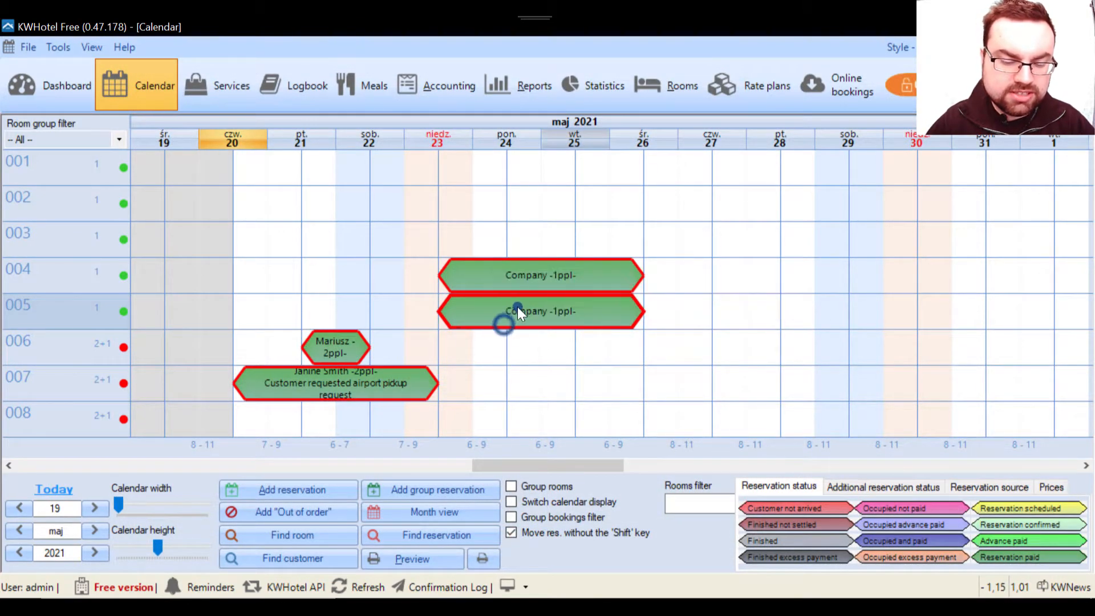
{"action": "double_click", "coordinate": [349, 389]}
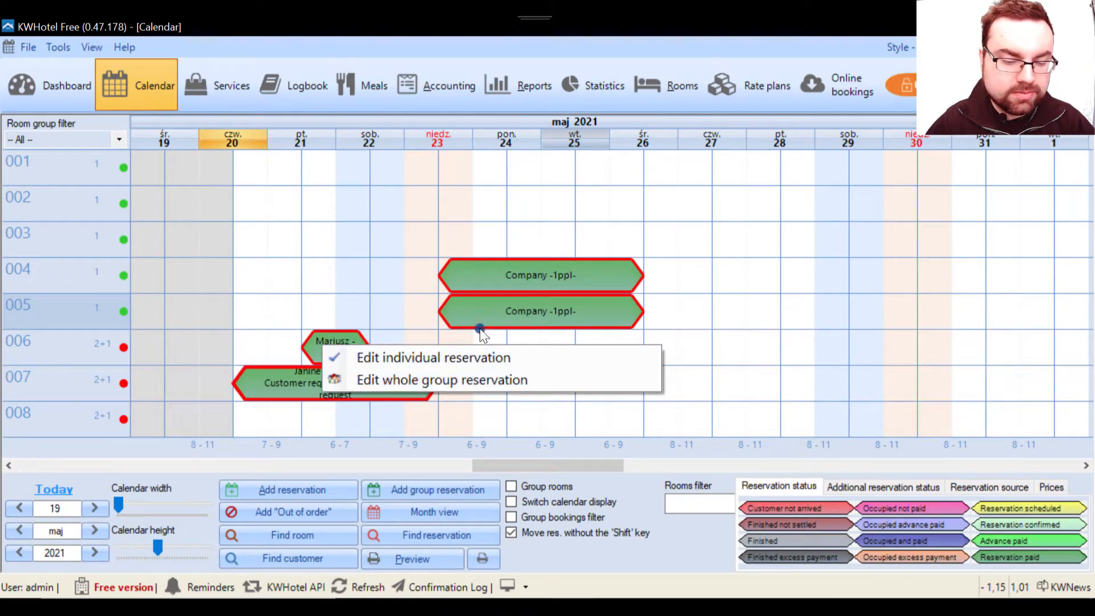
{"action": "left_click", "coordinate": [403, 356]}
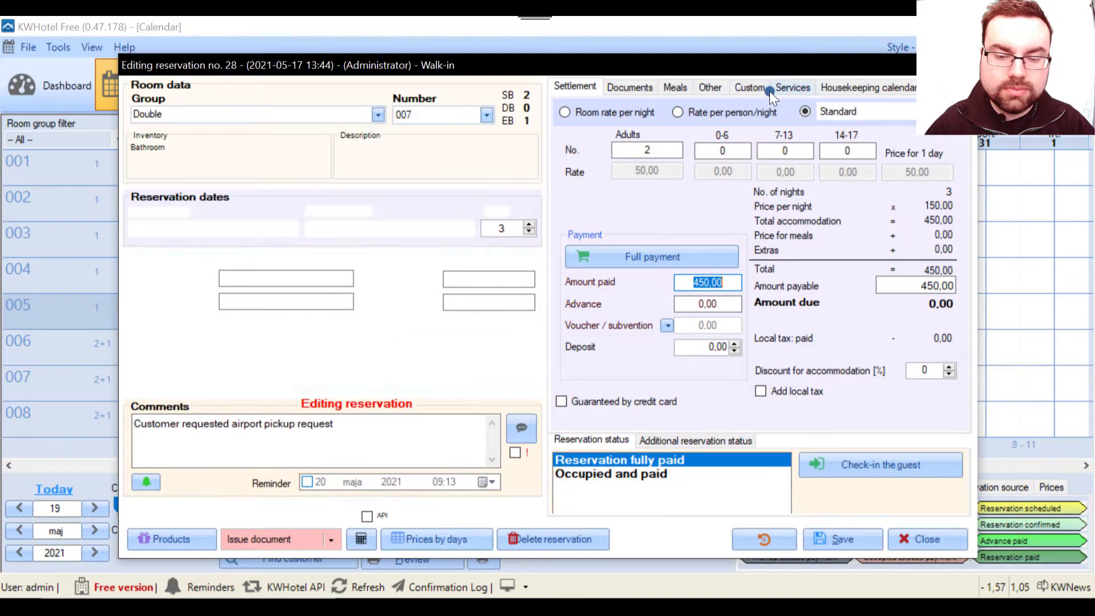
{"action": "left_click", "coordinate": [718, 88]}
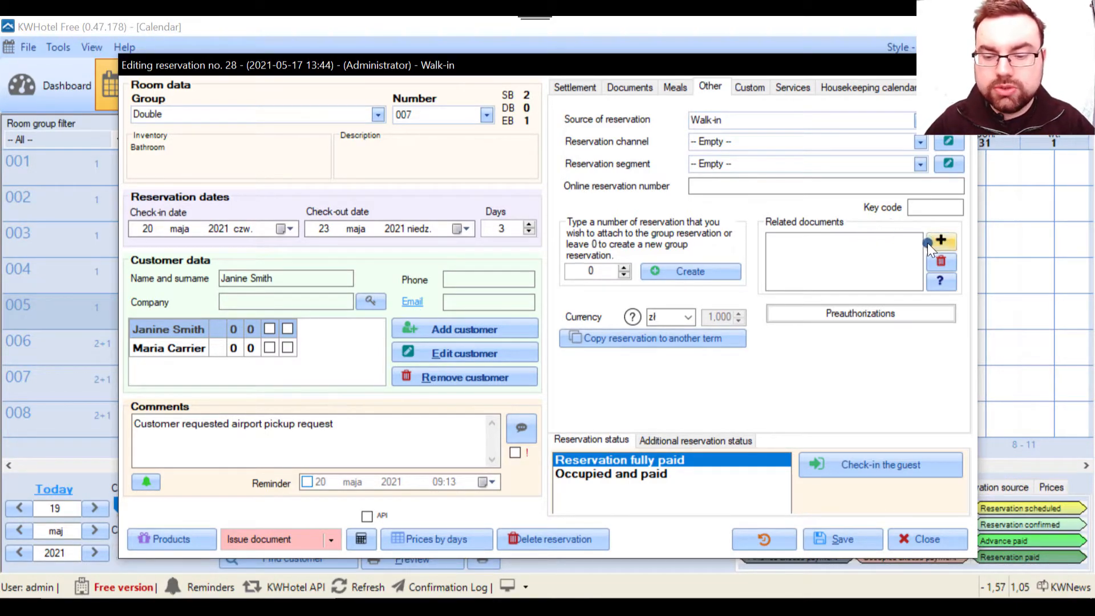
- Try to add a related document to the room 007 reservation
{"action": "left_click", "coordinate": [942, 239]}
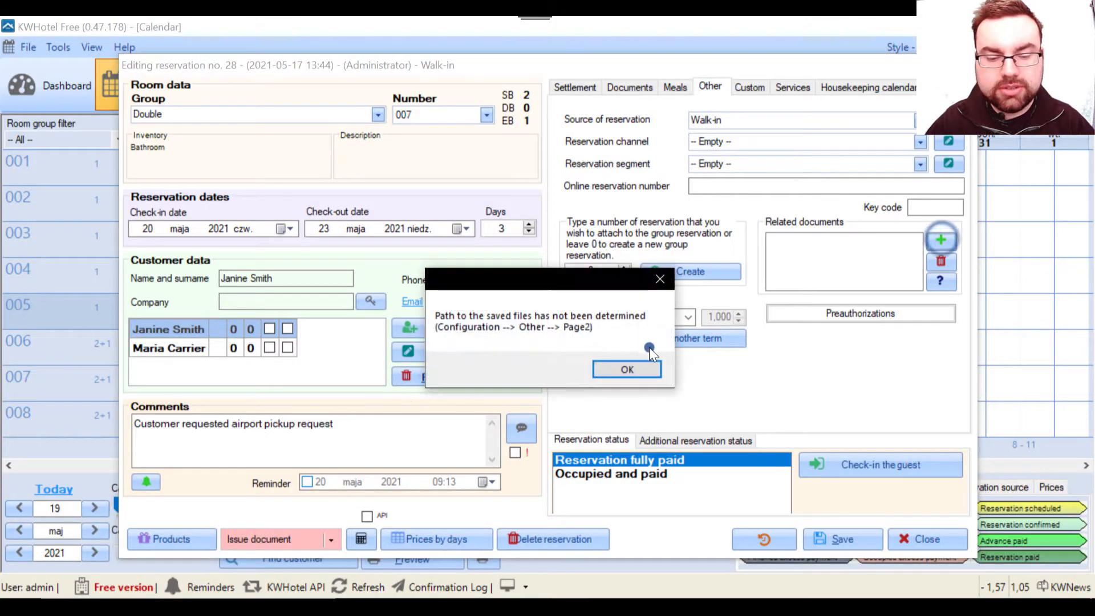
{"action": "left_click", "coordinate": [634, 363]}
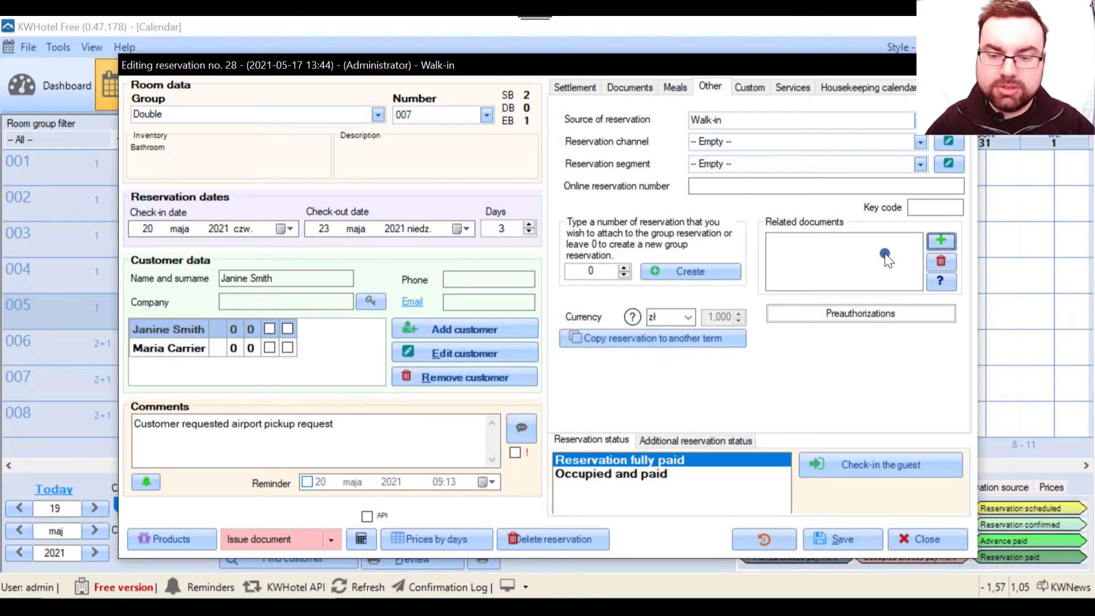
{"action": "left_click", "coordinate": [953, 239]}
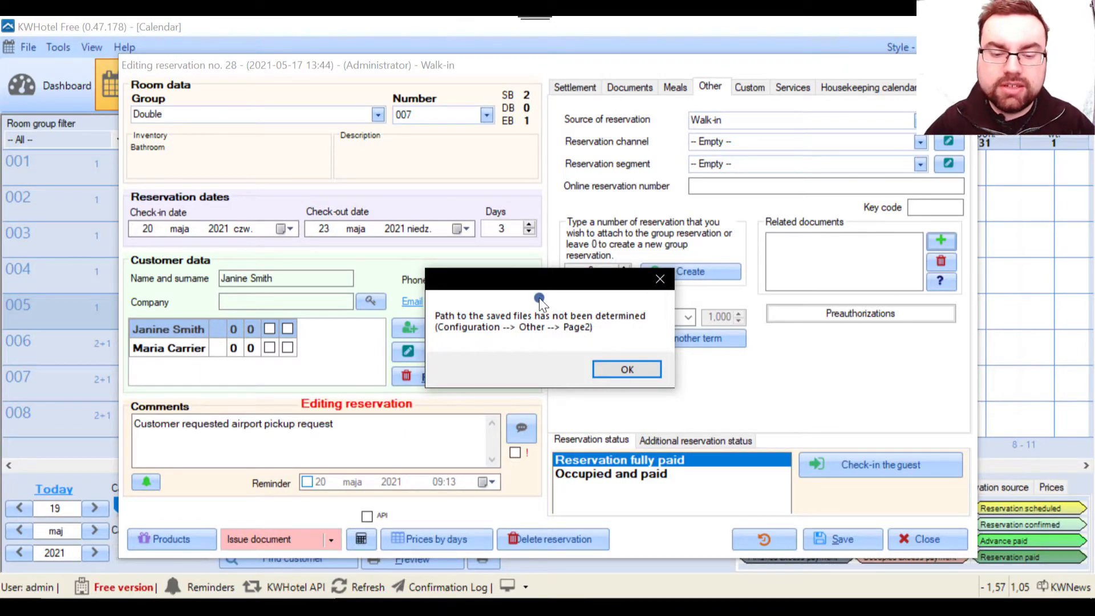
{"action": "left_click", "coordinate": [626, 371]}
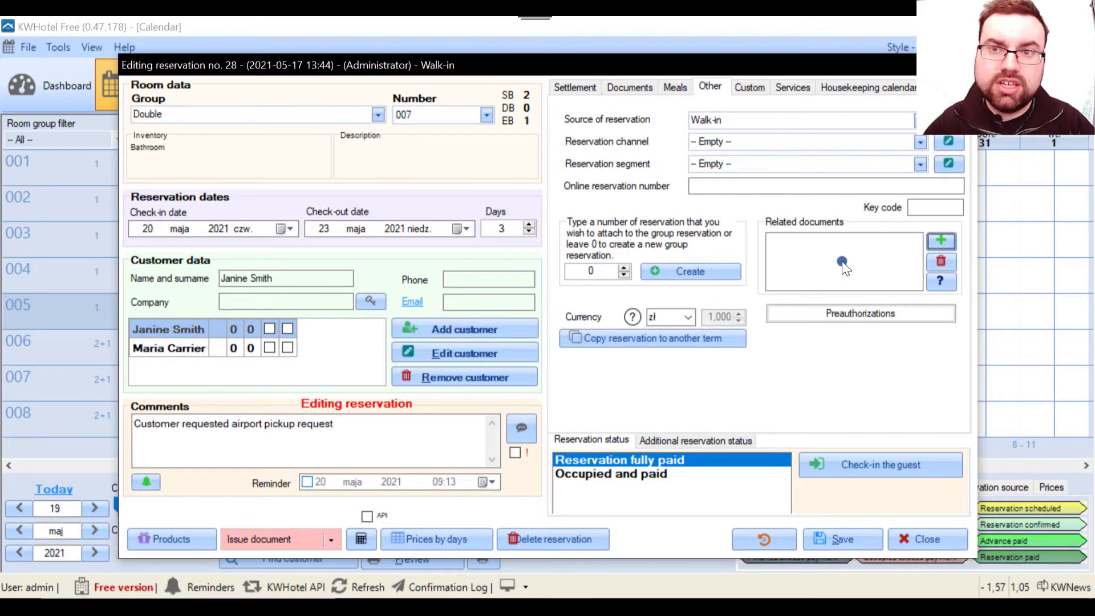
- Set the room 007 reservation's currency to EUR and select its exchange rate for editing
{"action": "double_click", "coordinate": [671, 317]}
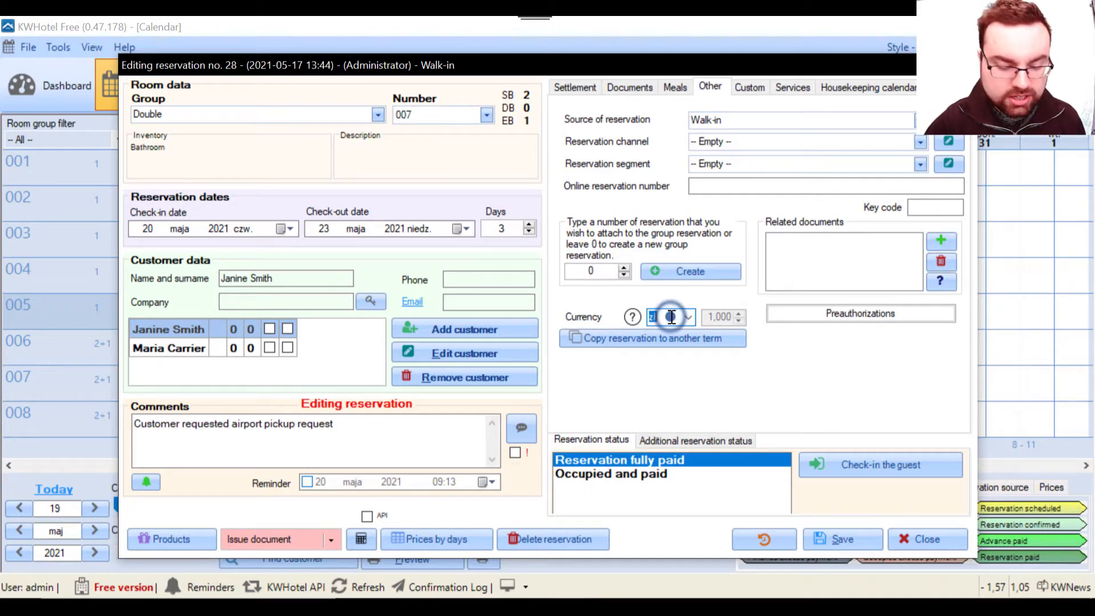
{"action": "type", "text": "EUR"}
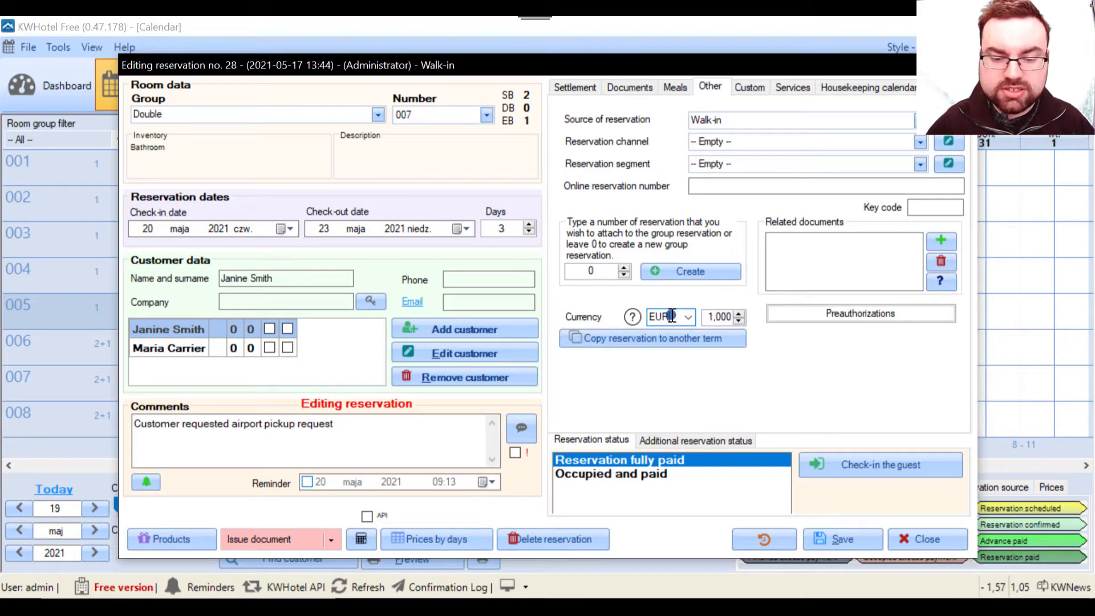
{"action": "double_click", "coordinate": [719, 317]}
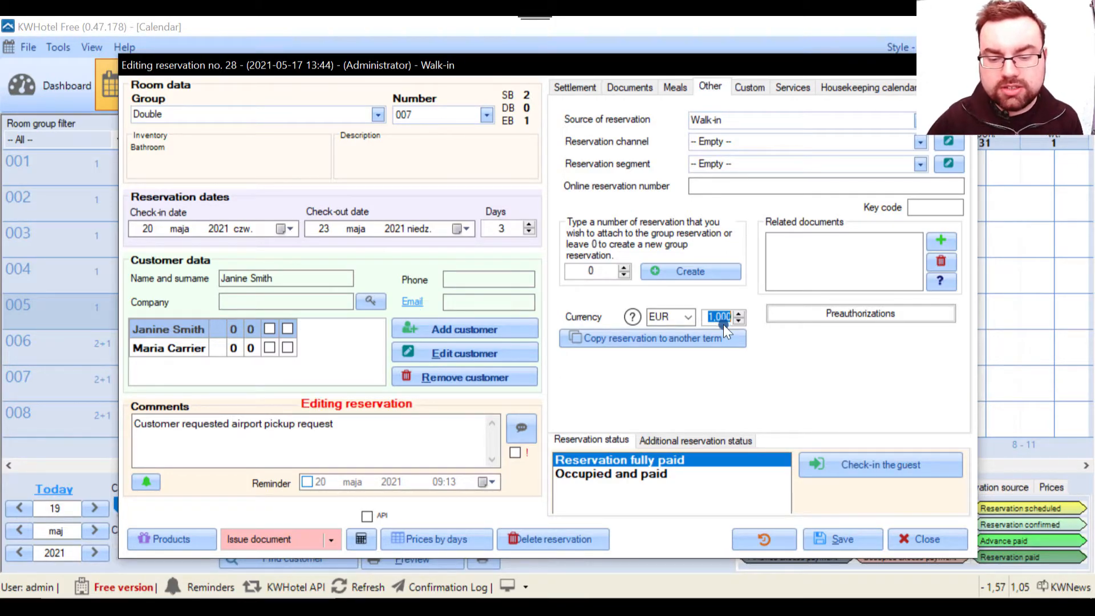
{"action": "left_click", "coordinate": [721, 318]}
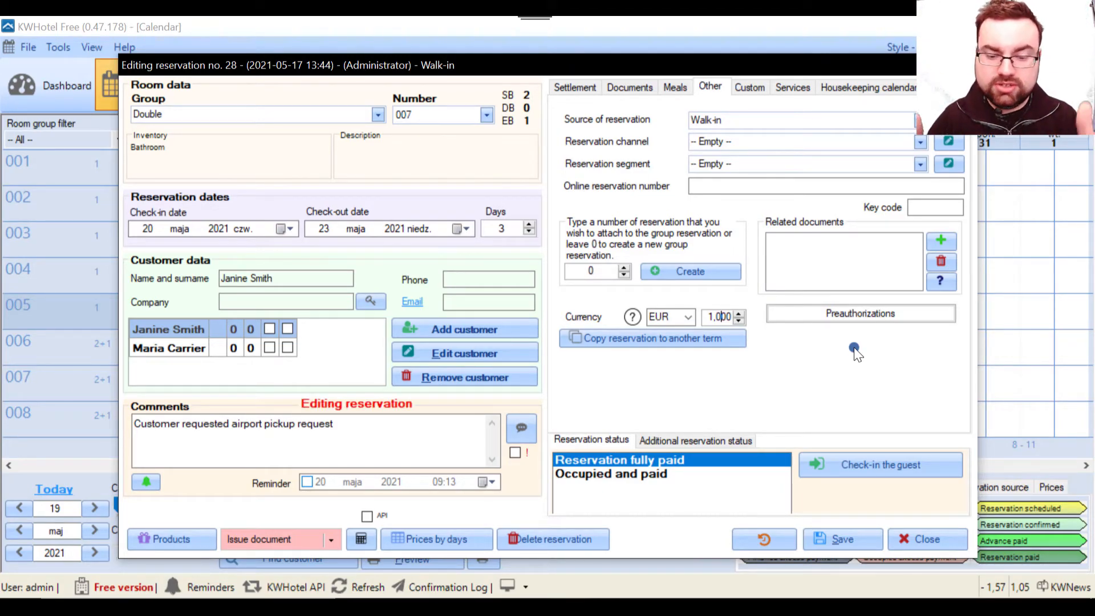
- Try copying the reservation to another term as multiple bookings with quantity 7, clearing the interval between bookings, and cancel the copy
{"action": "left_click", "coordinate": [666, 341]}
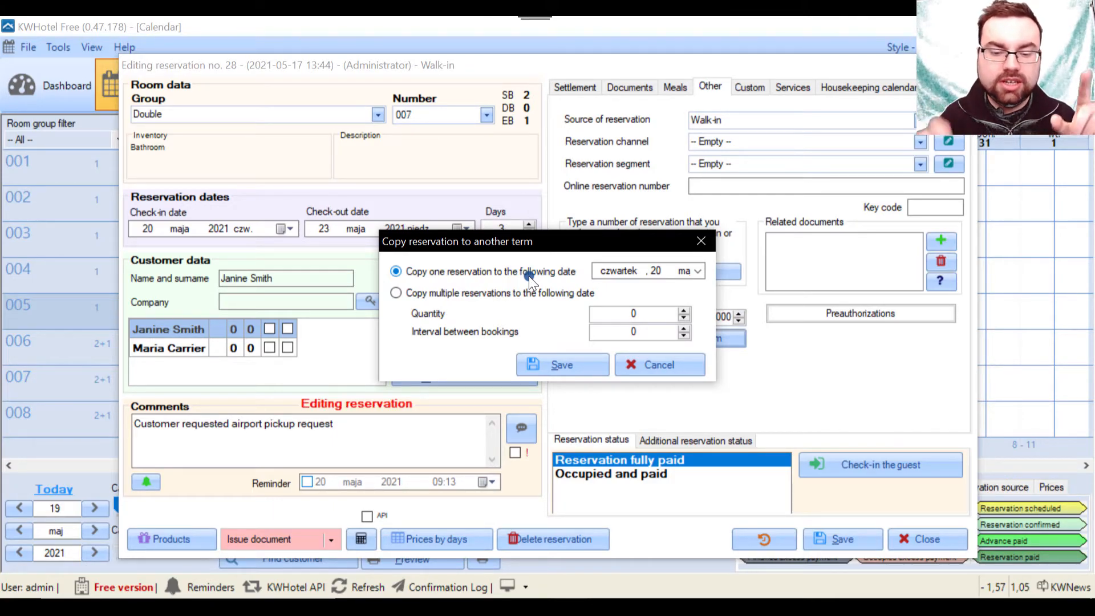
{"action": "left_click", "coordinate": [643, 314]}
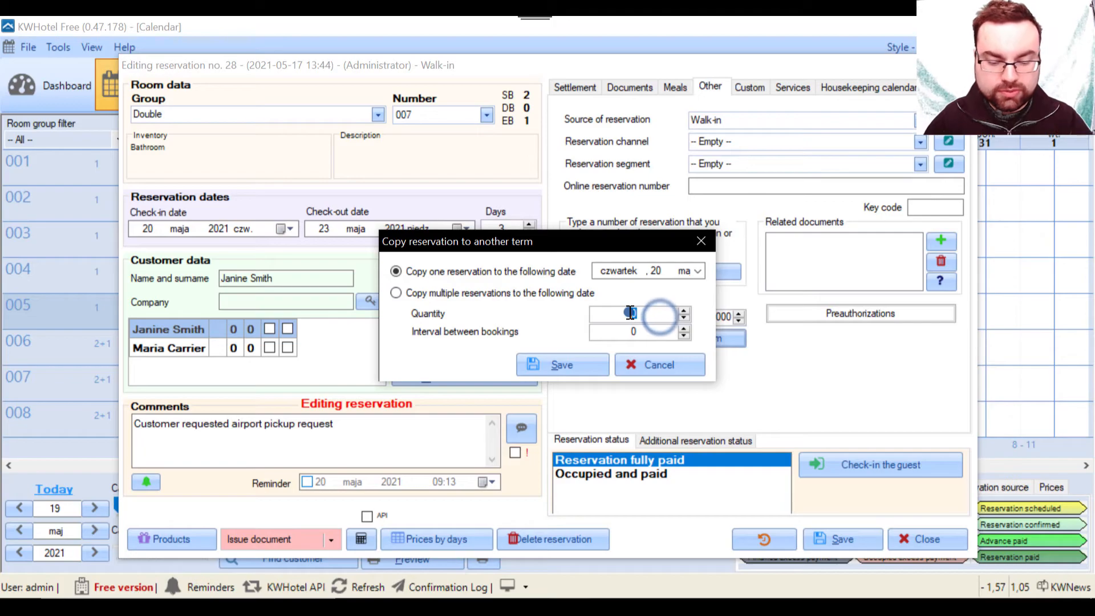
{"action": "type", "text": "7"}
{"action": "left_click", "coordinate": [661, 332]}
{"action": "left_click", "coordinate": [637, 315]}
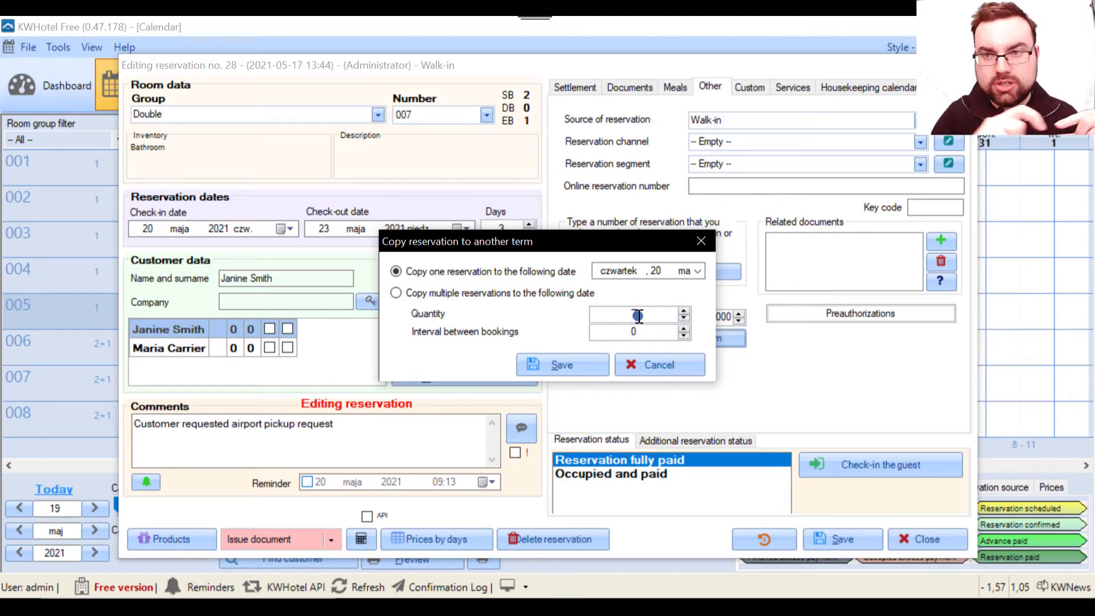
{"action": "left_click_drag", "start_coordinate": [664, 332], "coordinate": [614, 332]}
{"action": "key", "text": "BackSpace"}
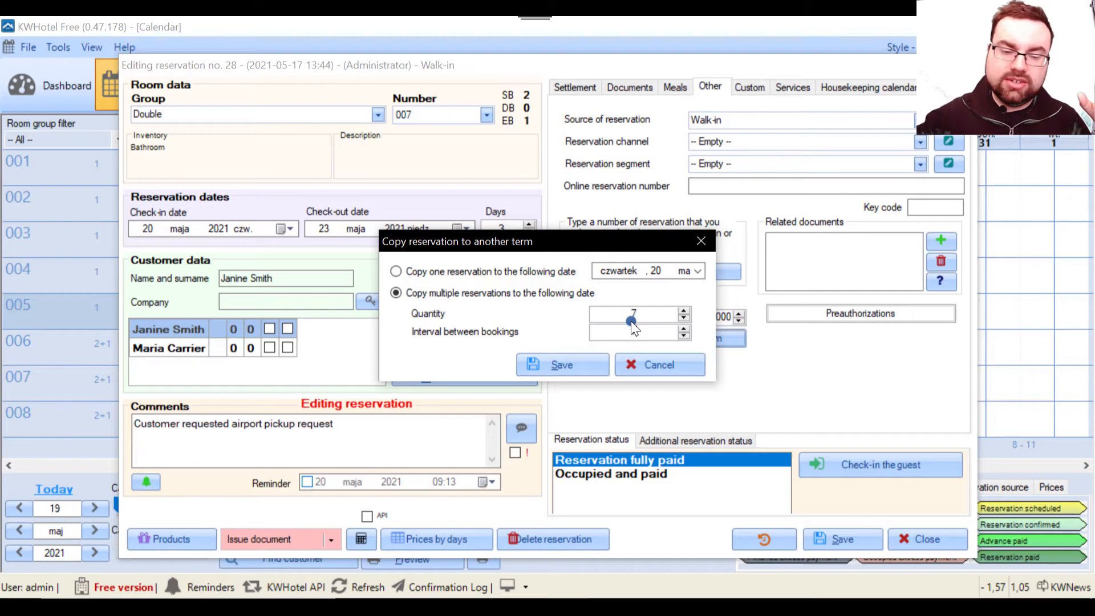
{"action": "left_click", "coordinate": [678, 360]}
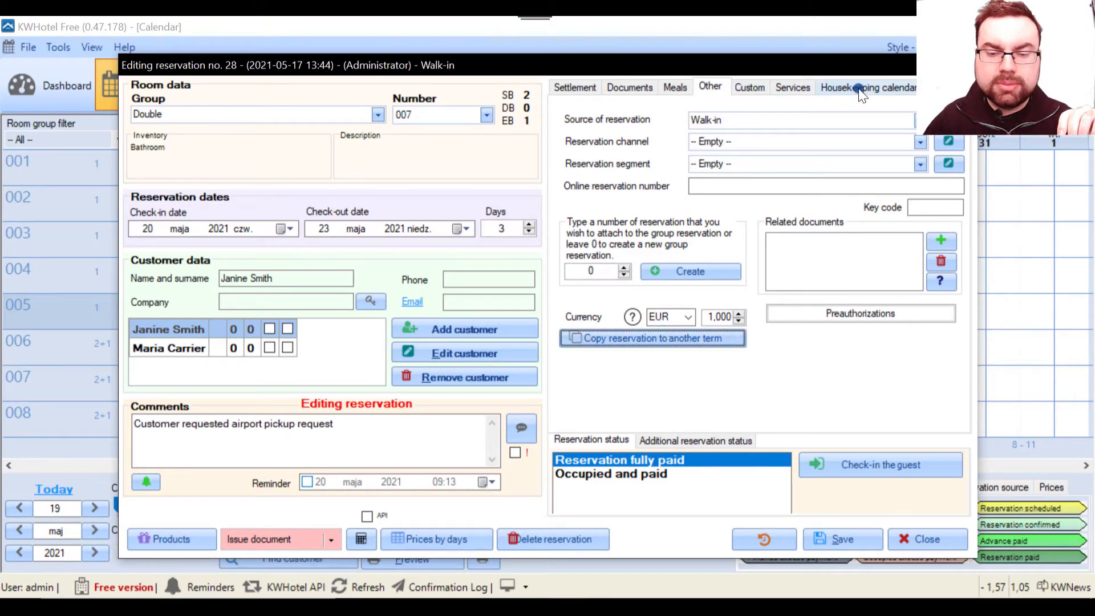
- Examine the reservation's custom fields, services and housekeeping calendar, and compare them with its settlement details
{"action": "left_click", "coordinate": [759, 88]}
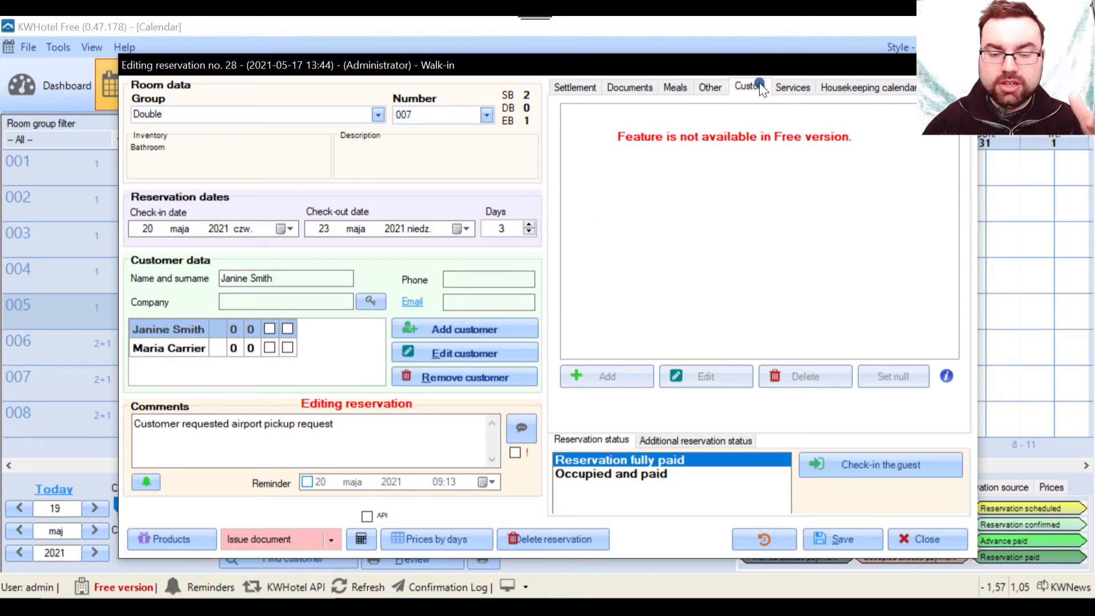
{"action": "left_click", "coordinate": [792, 87]}
{"action": "left_click", "coordinate": [841, 86]}
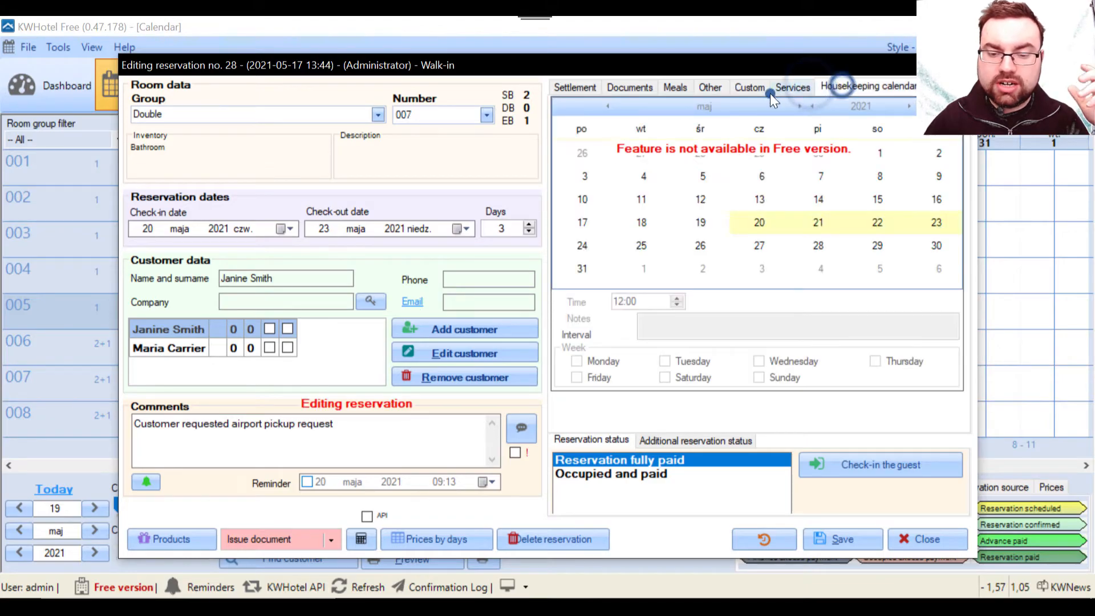
{"action": "left_click", "coordinate": [761, 89]}
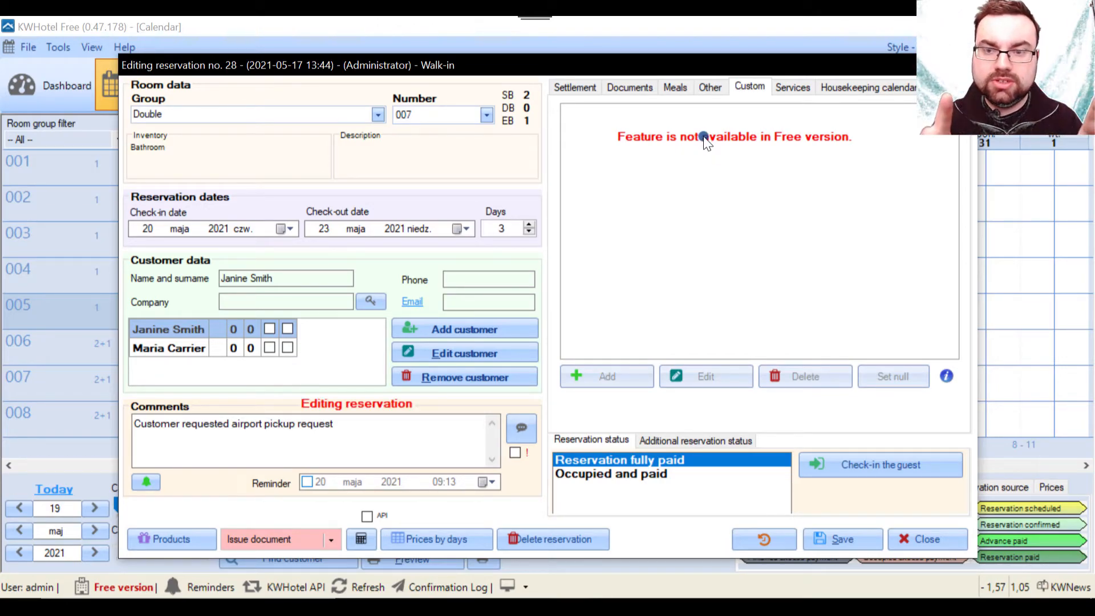
{"action": "left_click", "coordinate": [574, 85]}
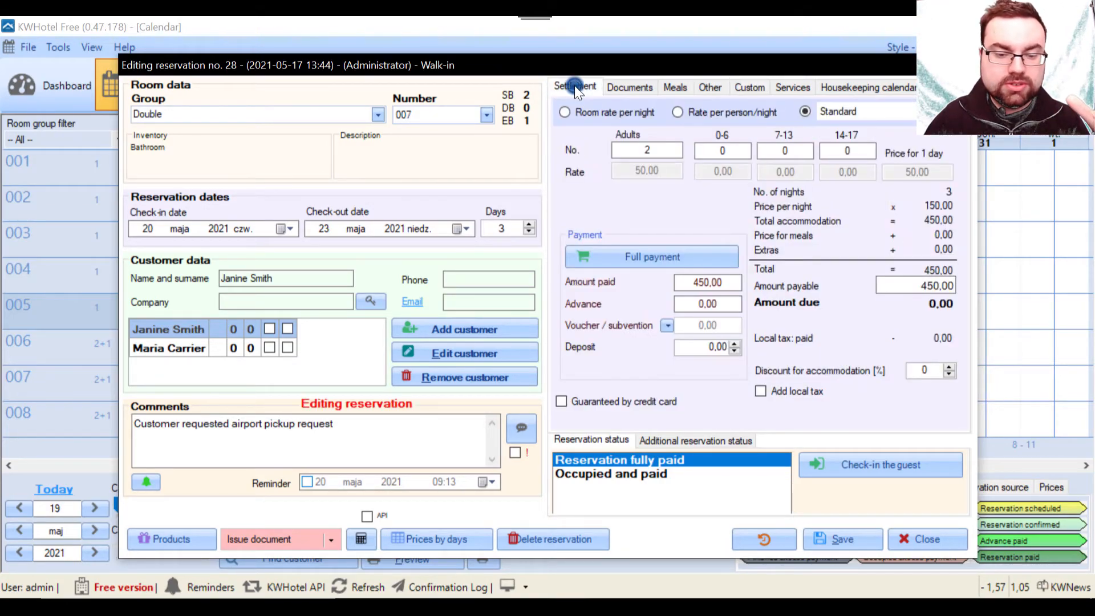
{"action": "left_click", "coordinate": [745, 87]}
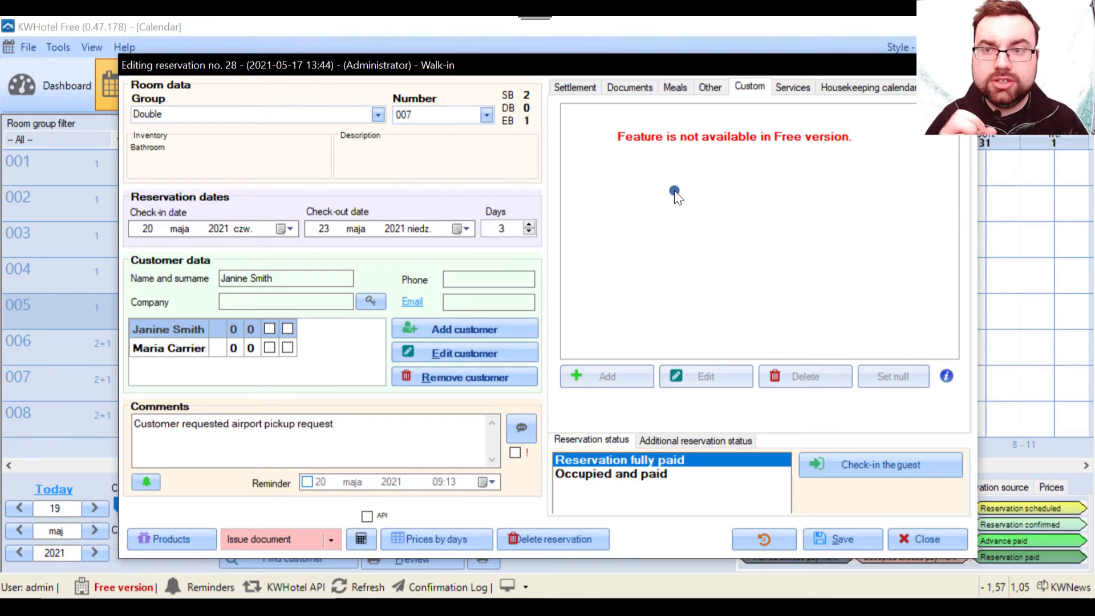
{"action": "left_click", "coordinate": [787, 88]}
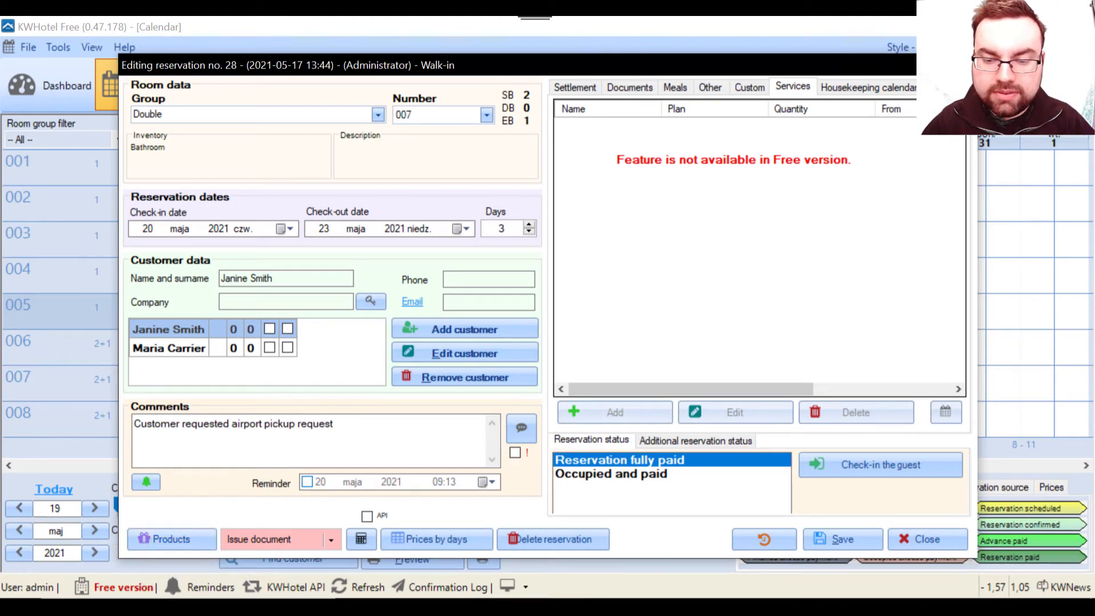
{"action": "left_click", "coordinate": [853, 85]}
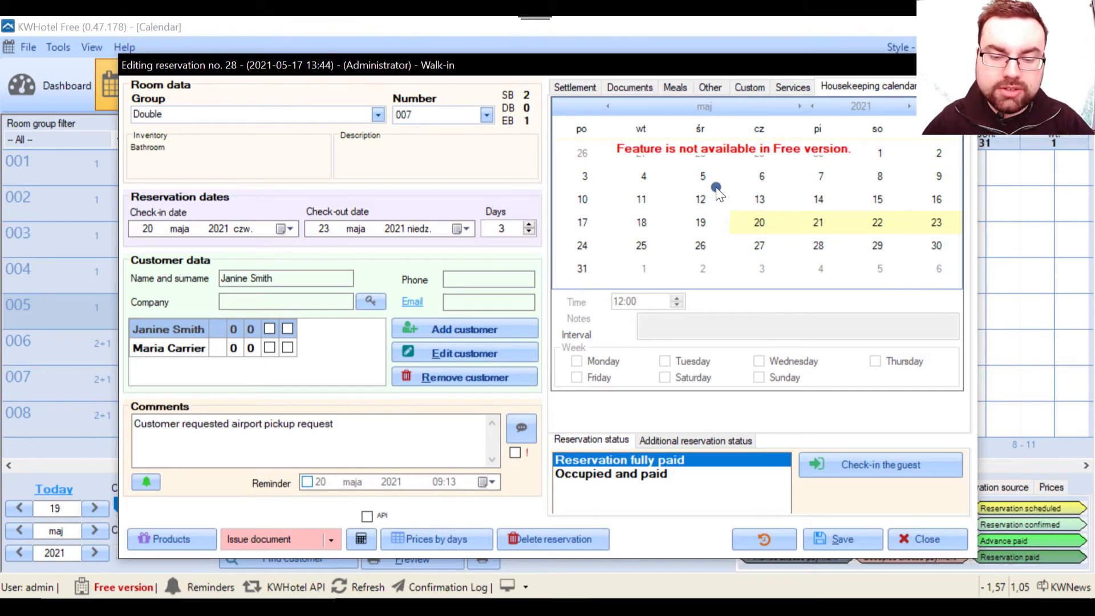
{"action": "left_click", "coordinate": [877, 225]}
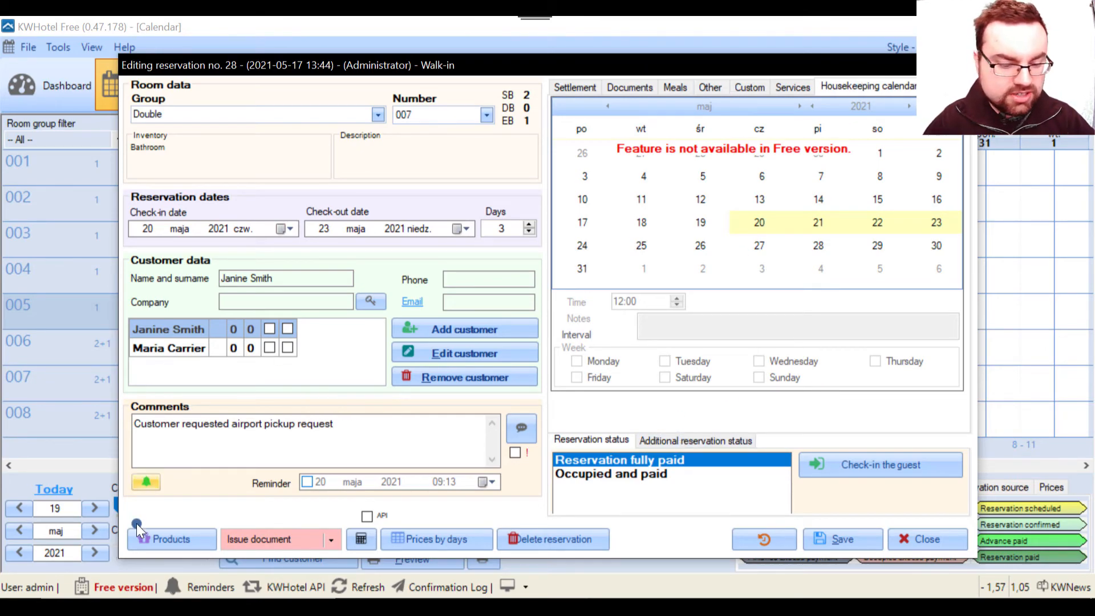
- Show the reservation's additional statuses and close the room 007 reservation without saving, returning to the calendar
{"action": "left_click", "coordinate": [696, 440]}
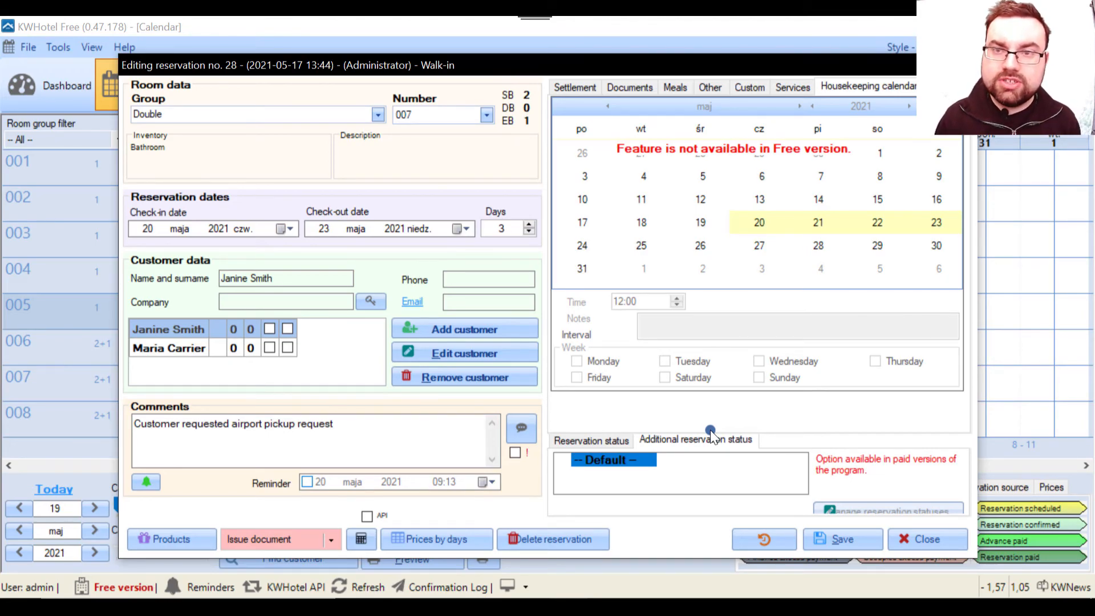
{"action": "mouse_move", "coordinate": [660, 460]}
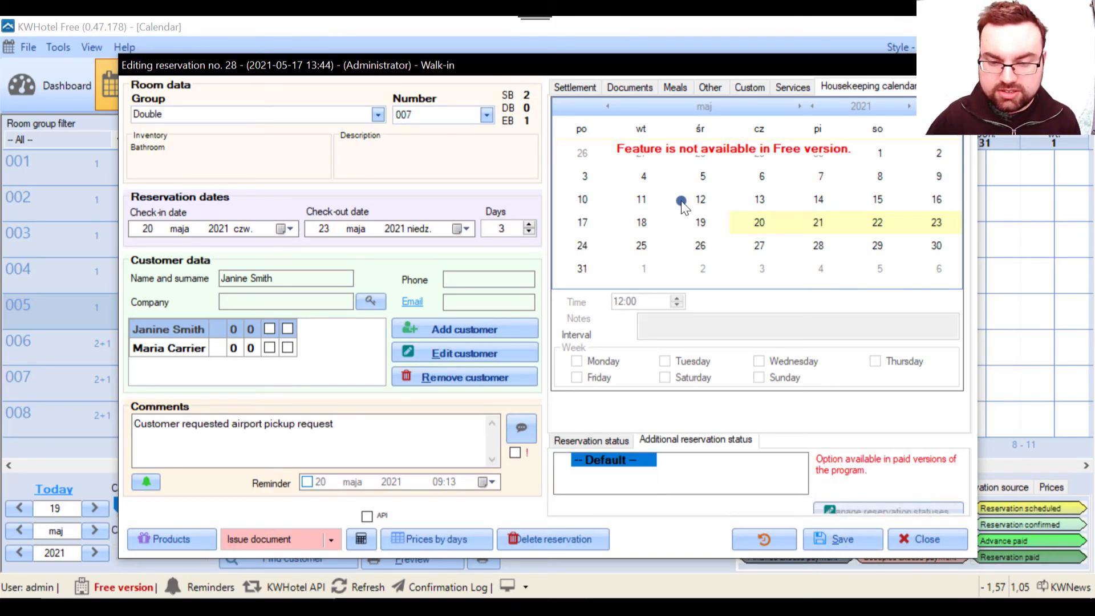
{"action": "left_click_drag", "start_coordinate": [663, 59], "coordinate": [210, 88]}
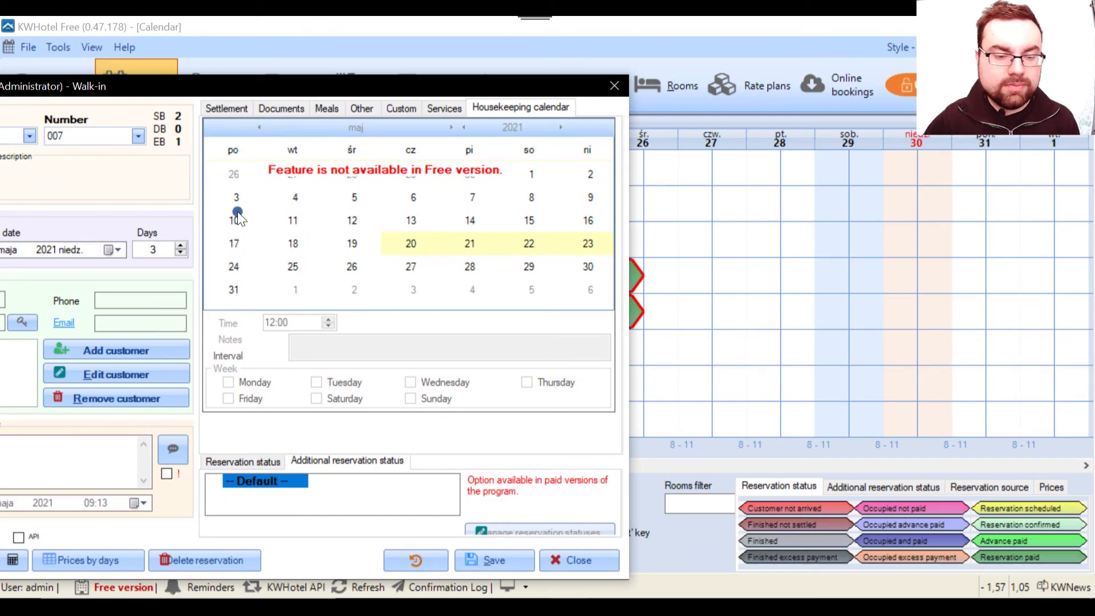
{"action": "left_click_drag", "start_coordinate": [255, 89], "coordinate": [612, 53]}
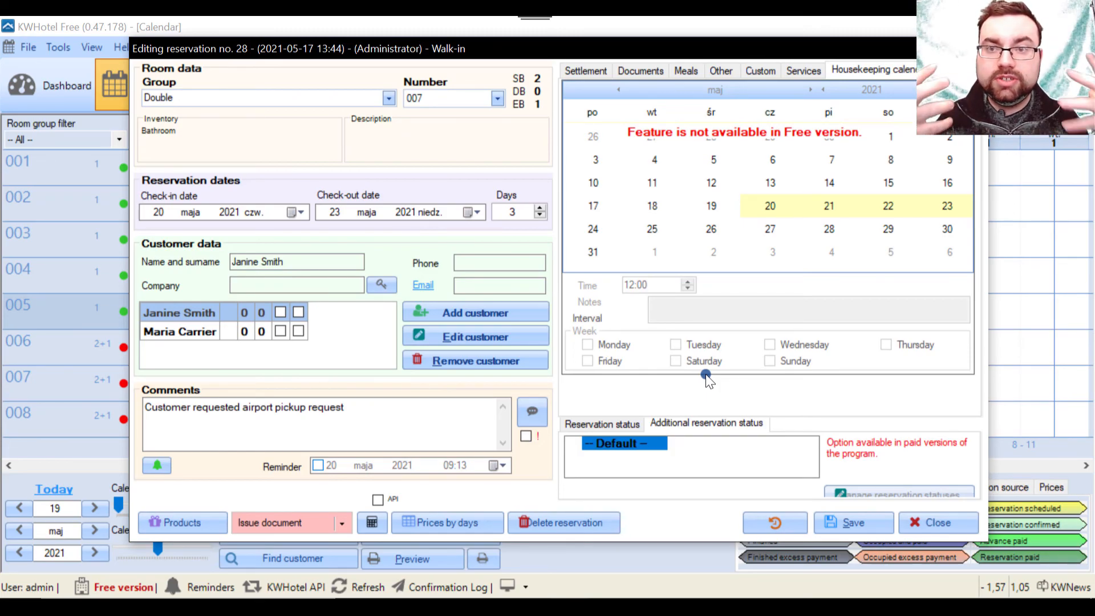
{"action": "left_click", "coordinate": [947, 529]}
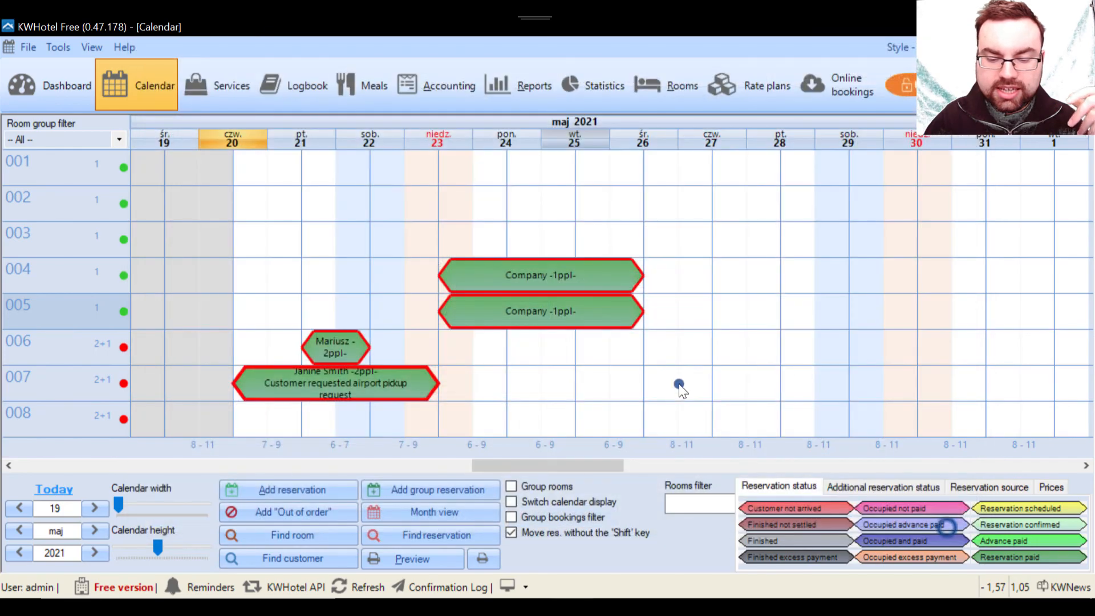